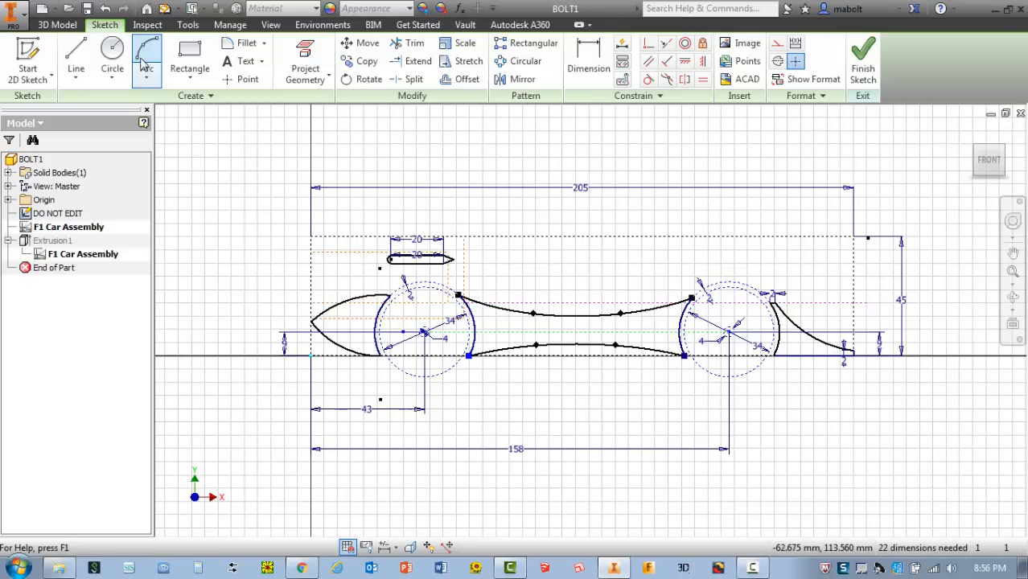
Draw a 60 mm horizontal line along the upper edge of the 205 by 45 mm construction rectangle, starting at its upper-left corner.
left_click(80, 80)
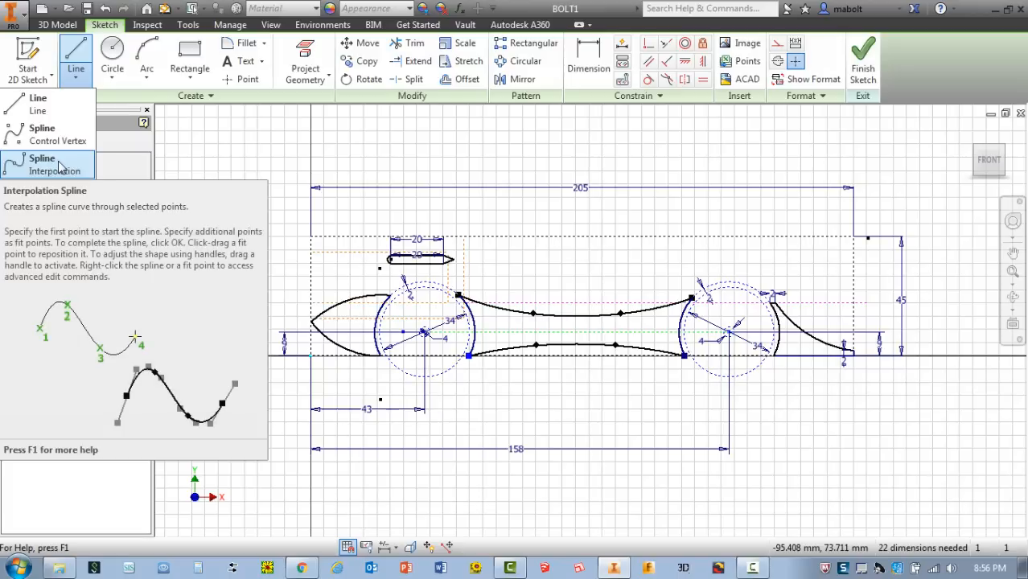
left_click(84, 55)
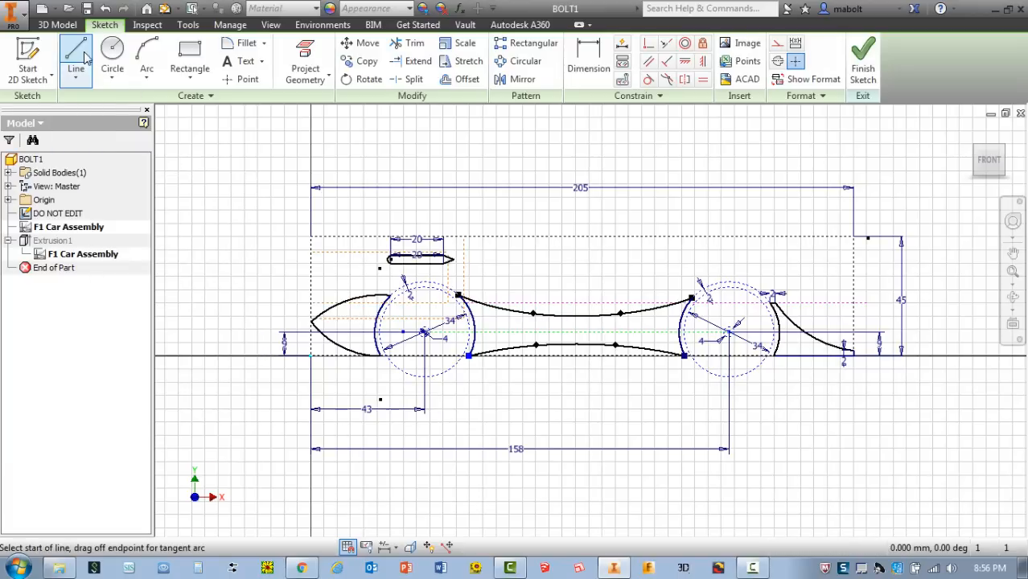
scroll(338, 224, "up", 2)
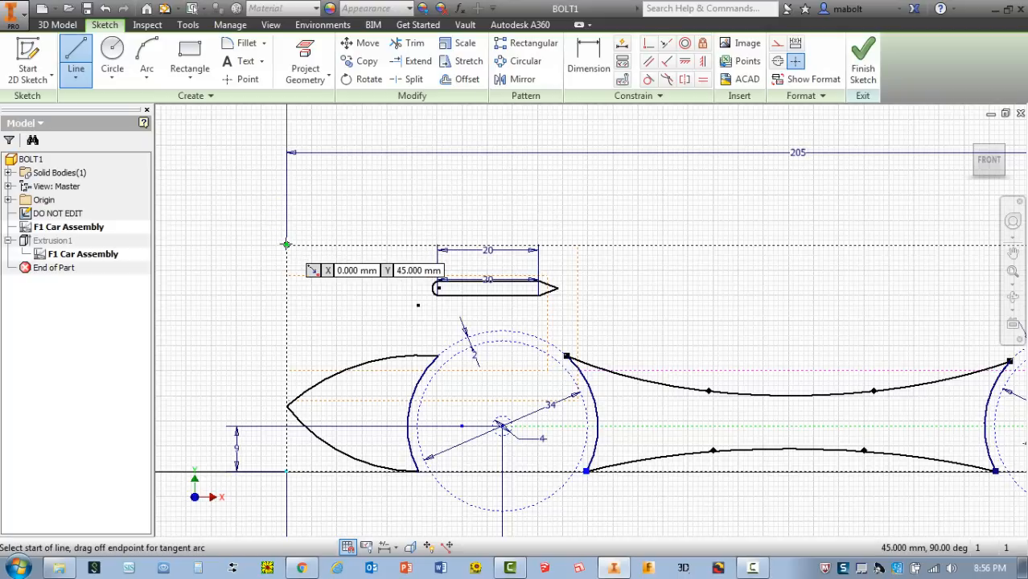
left_click(285, 244)
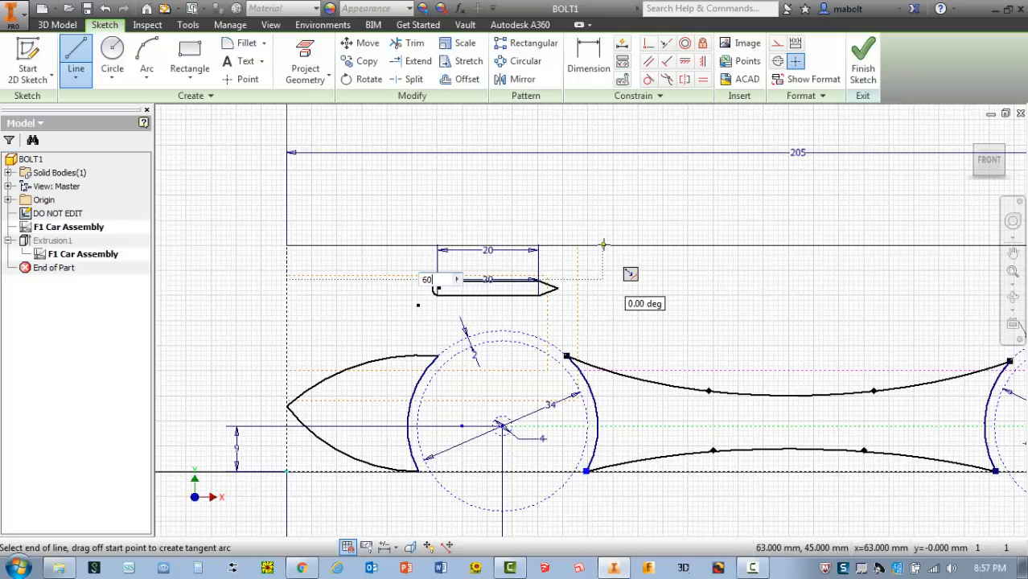
left_click(604, 244)
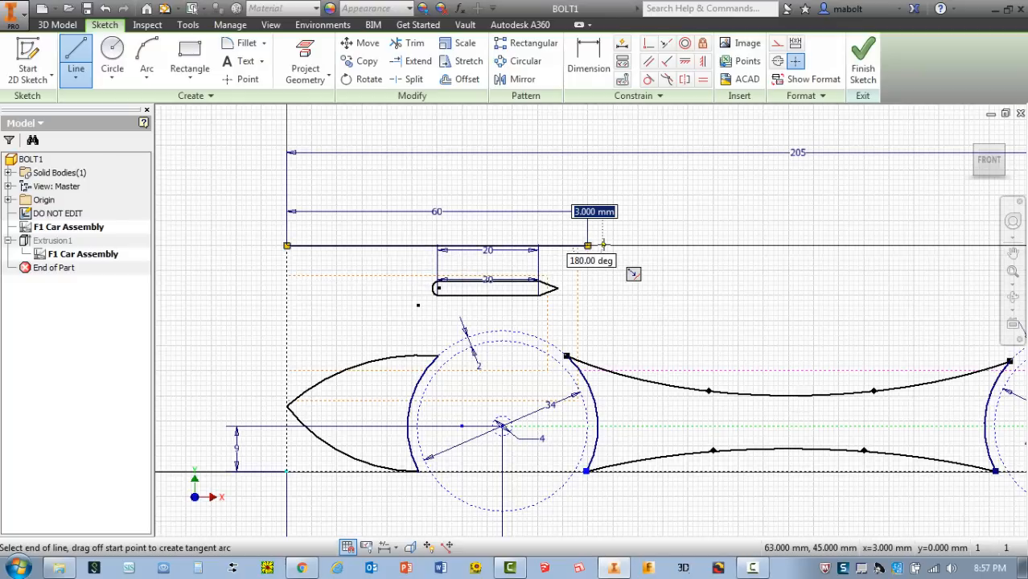
Try a three-point arc with a radius of about 93 mm curving down from the 60 mm line's free end, and undo it.
scroll(602, 243, "up", 3)
scroll(595, 242, "down", 5)
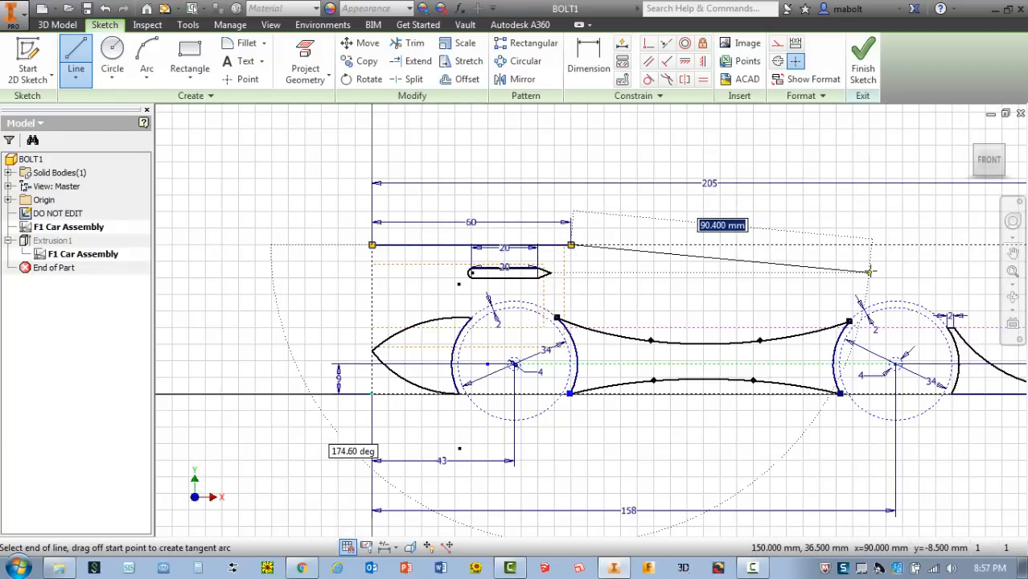
middle_click_drag(853, 274, 725, 280)
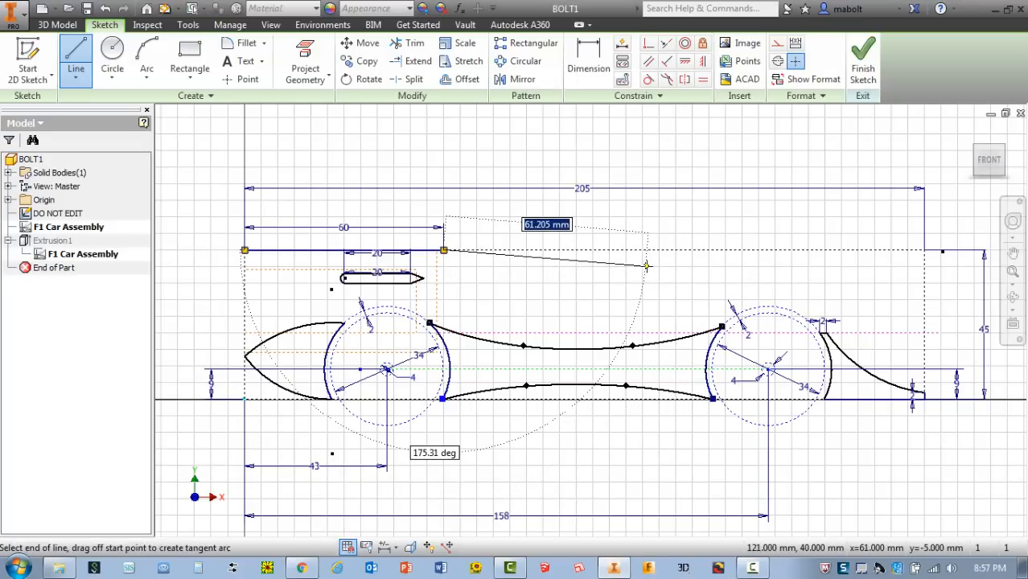
left_click(150, 80)
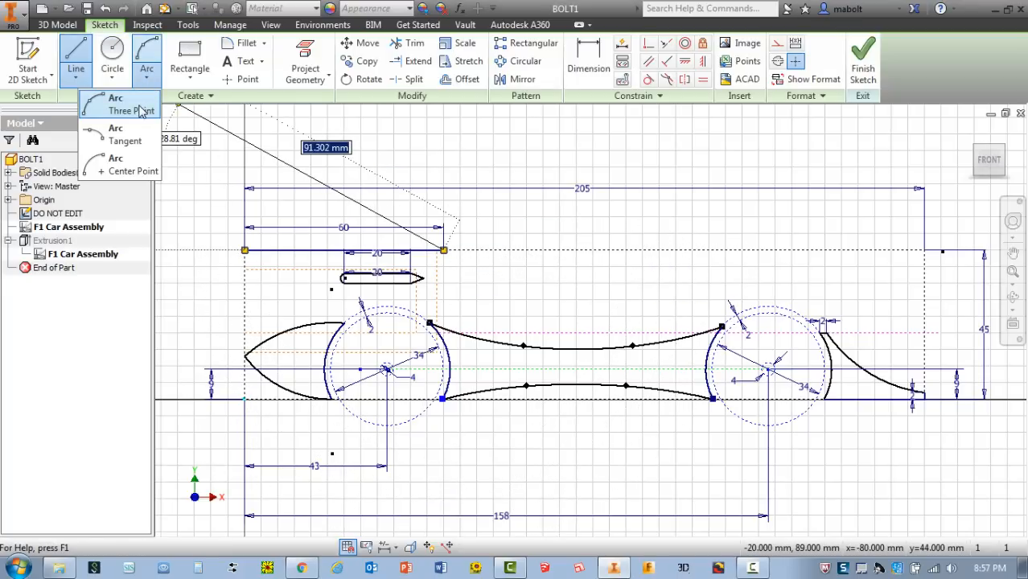
left_click(141, 111)
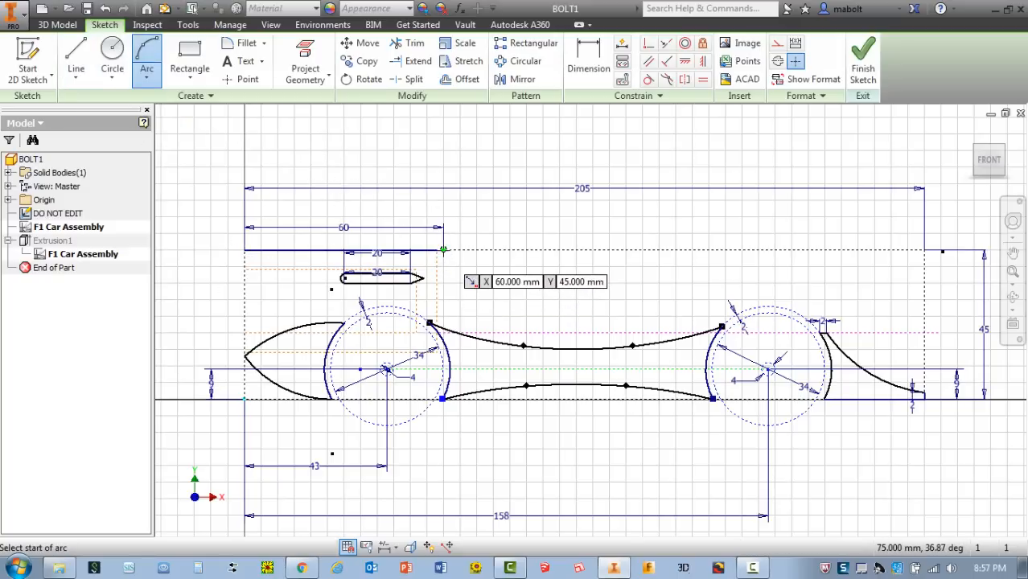
left_click(443, 251)
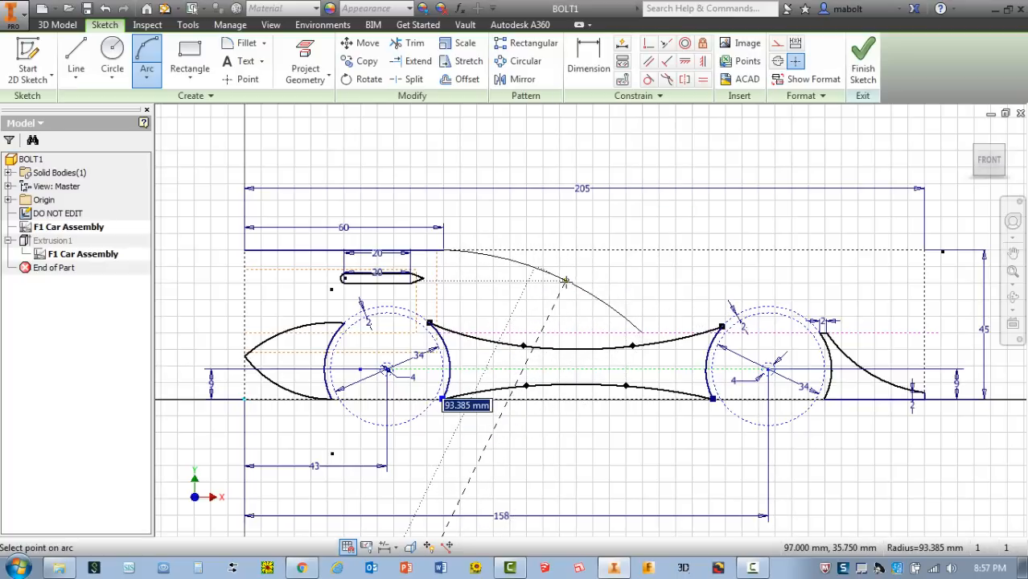
left_click(566, 281)
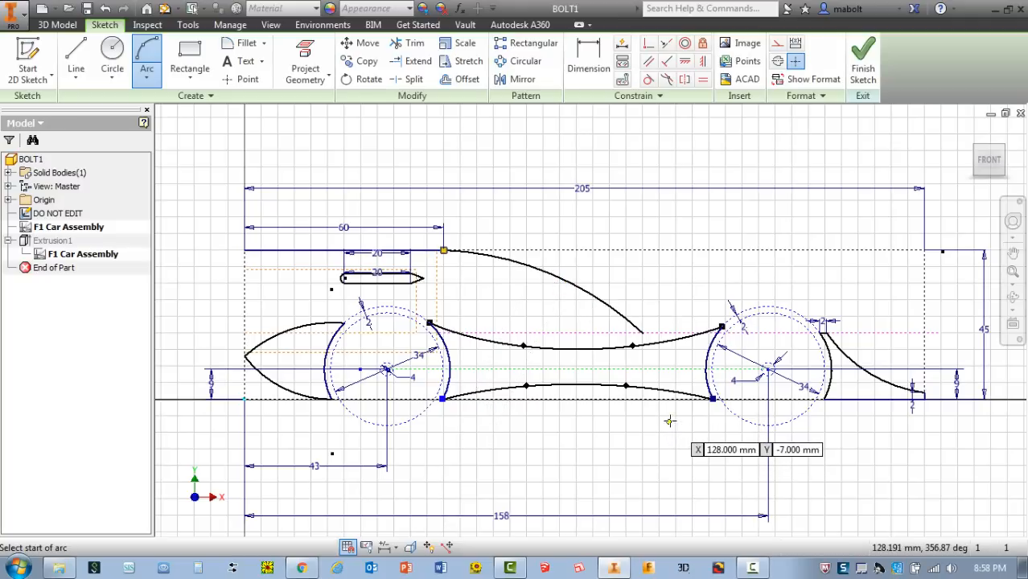
key("ctrl+z")
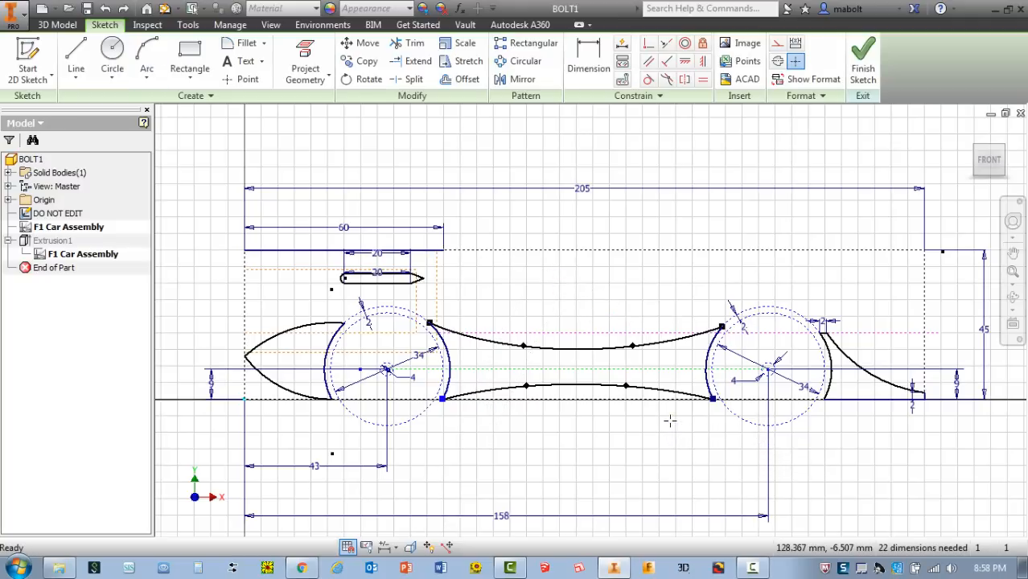
Draw an interpolation spline from the 60 mm line's free end down to the point at X 130 mm, Y 20 mm.
left_click(76, 76)
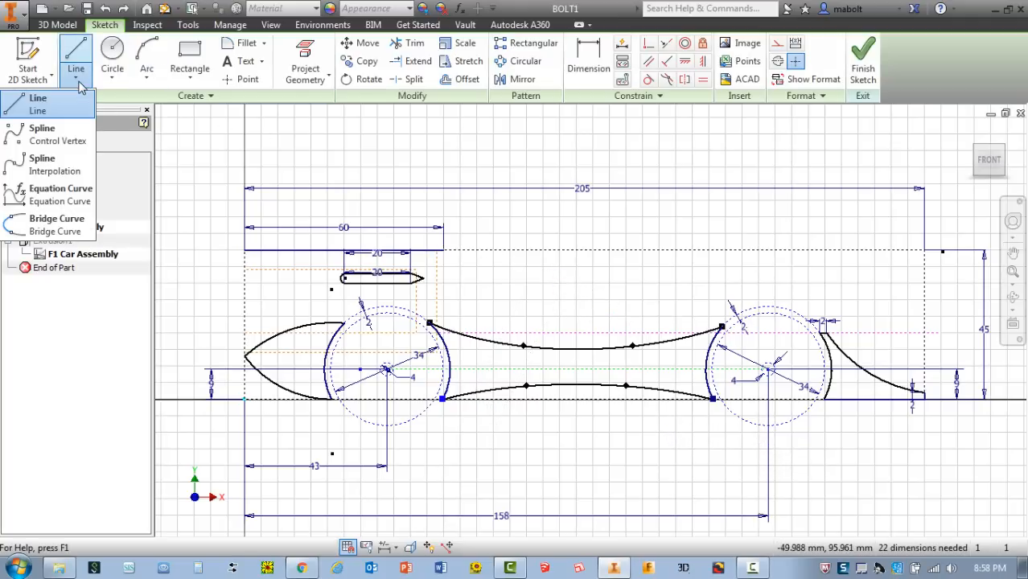
left_click(69, 172)
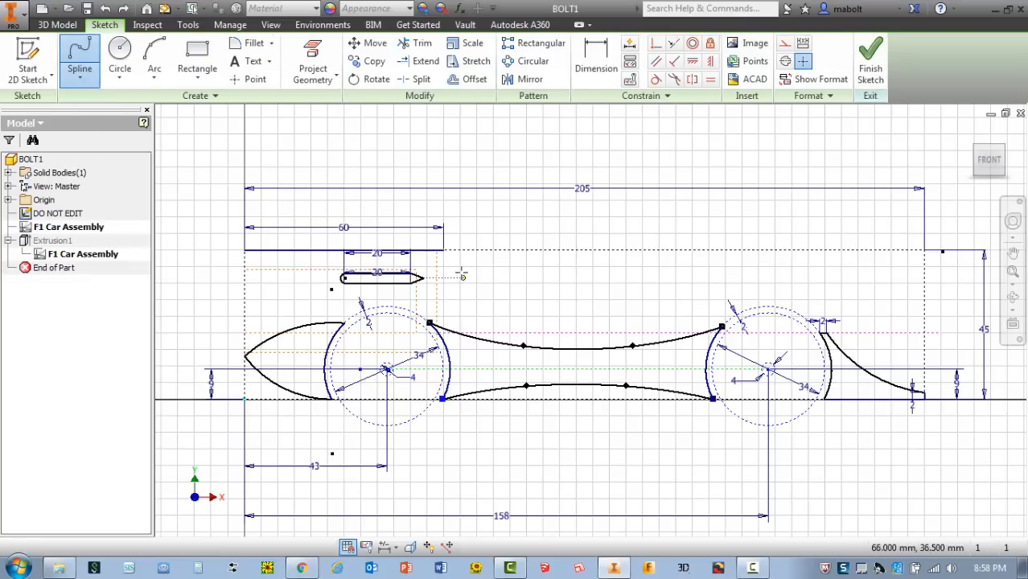
left_click(444, 250)
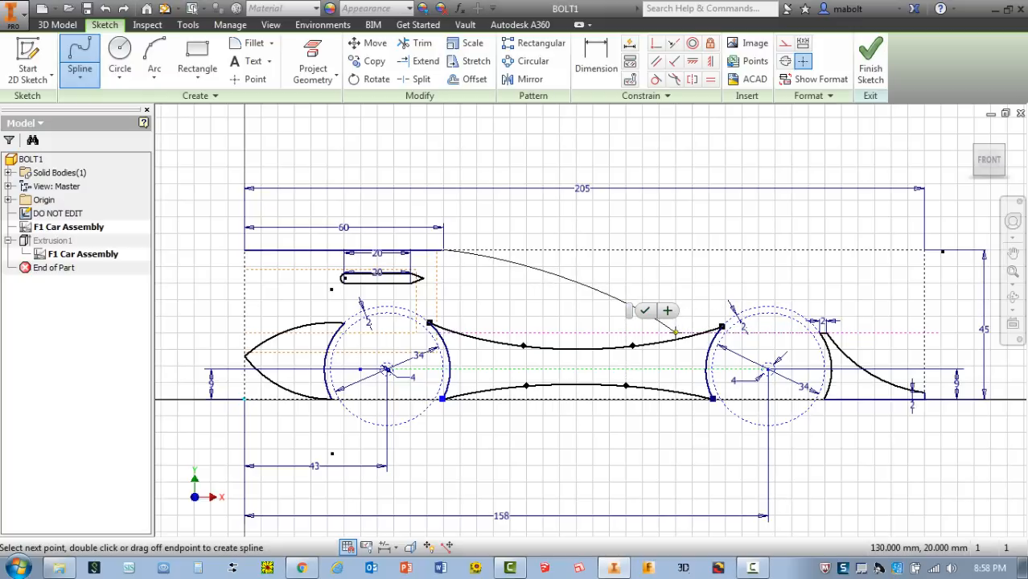
left_click(675, 331)
key("Return")
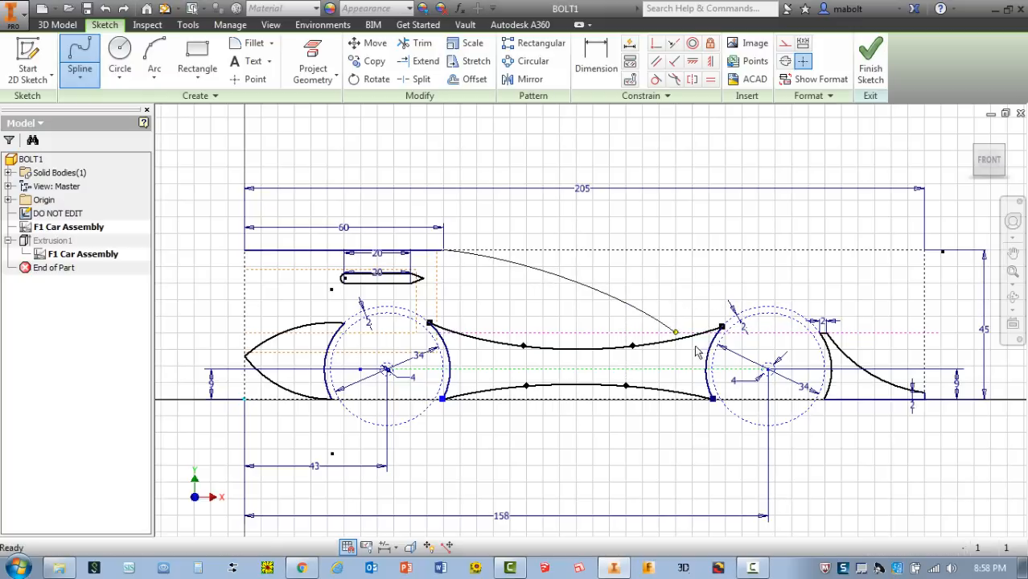
key("Escape")
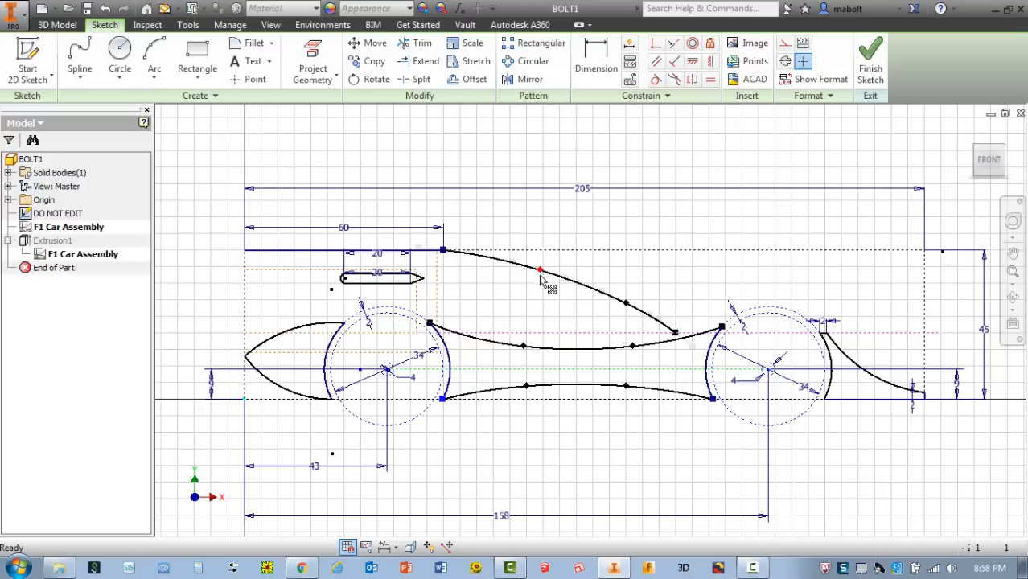
Try reshaping the new spline by moving its two inner points, and undo the changes.
left_click_drag(540, 273, 543, 278)
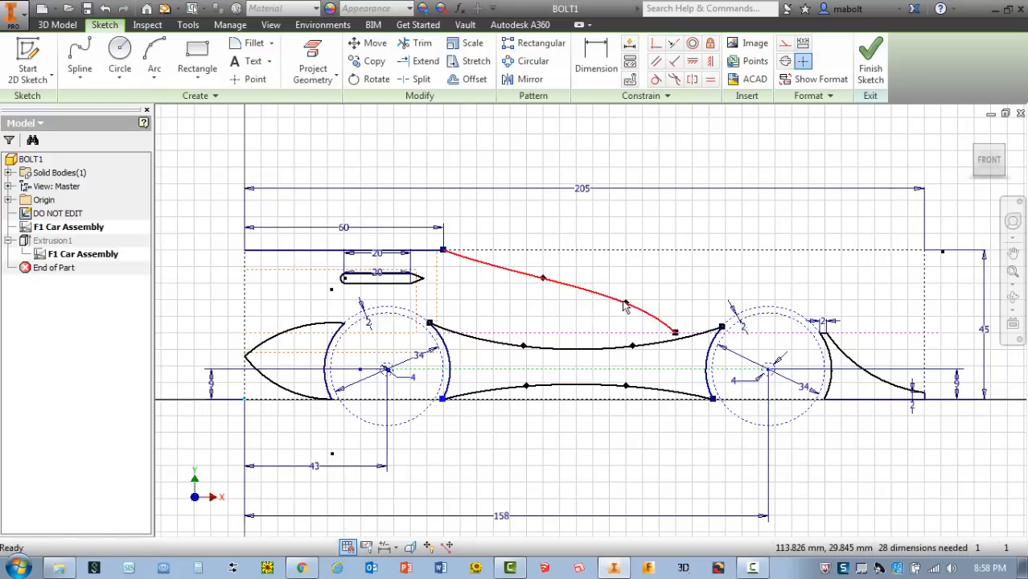
left_click_drag(626, 304, 627, 296)
key("ctrl+z")
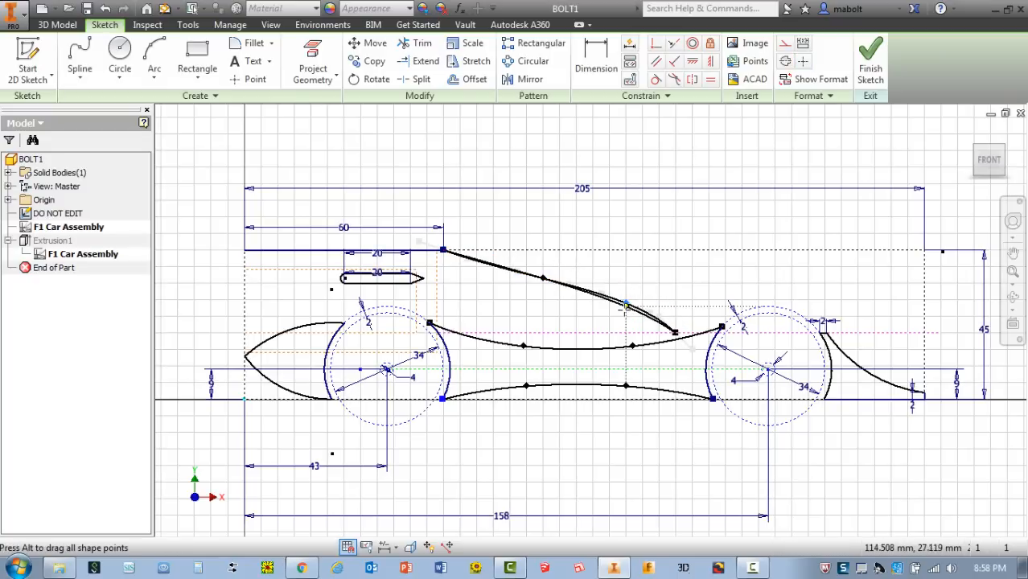
left_click_drag(626, 307, 614, 289)
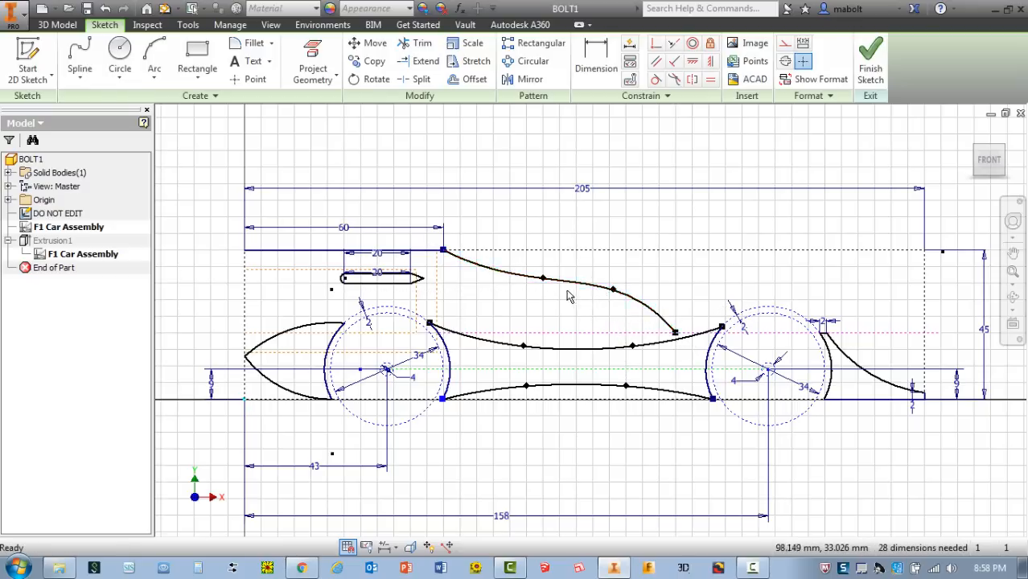
left_click_drag(488, 262, 565, 229)
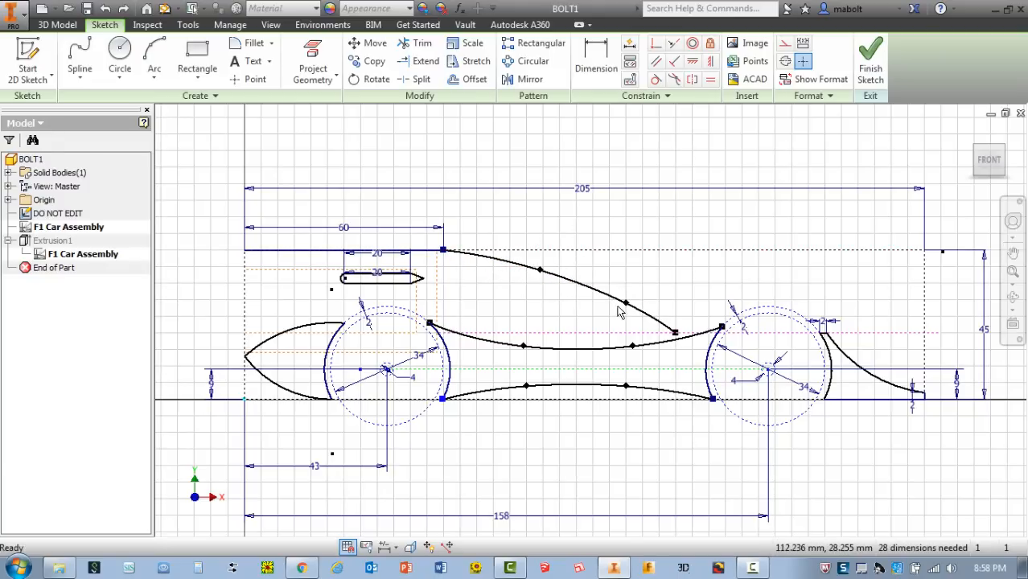
Draw a horizontal line from the spline's lower end across the 158 mm wheel to the upper end of its far-side arc.
left_click(82, 81)
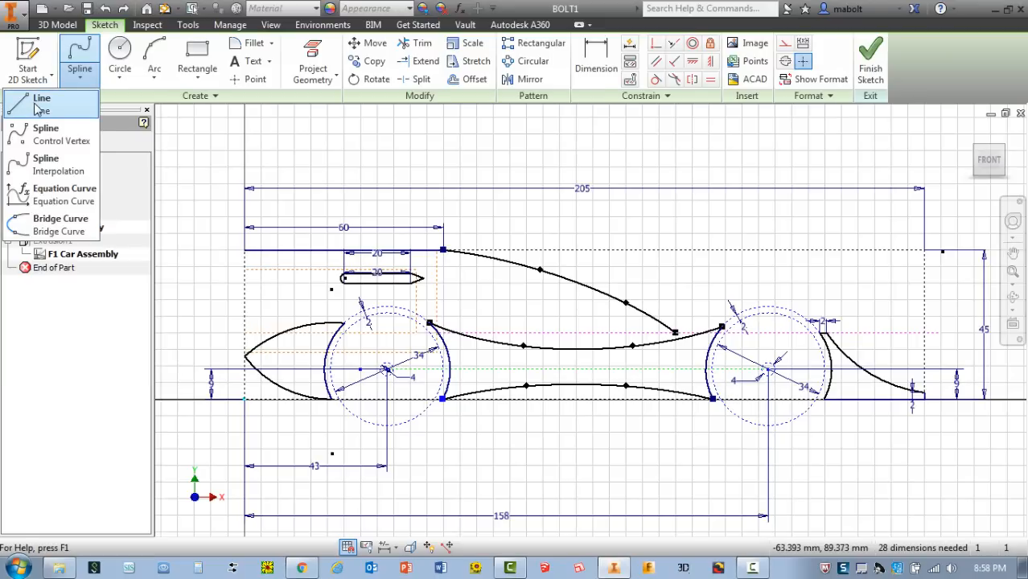
left_click(37, 109)
scroll(800, 340, "up", 3)
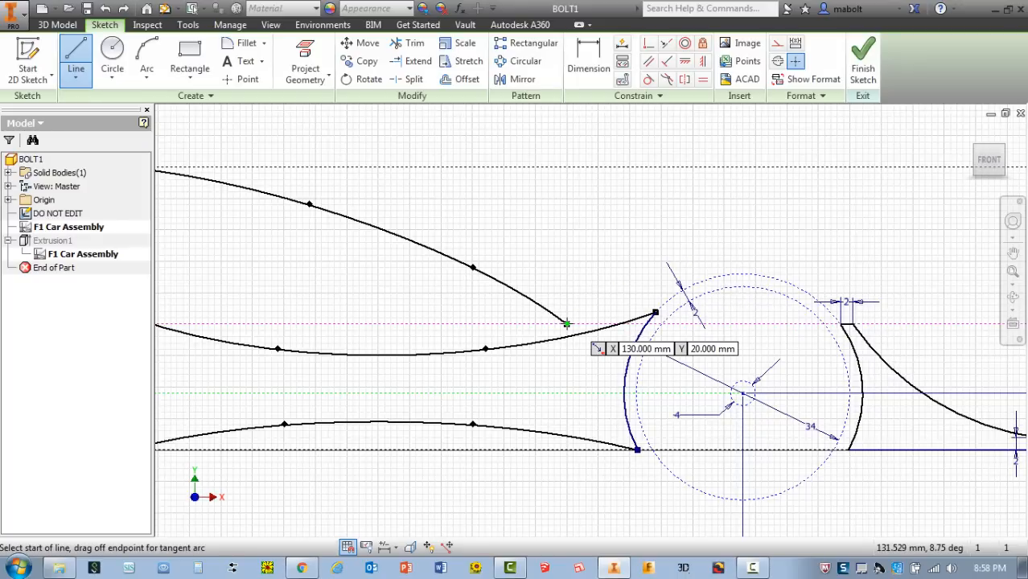
left_click(567, 324)
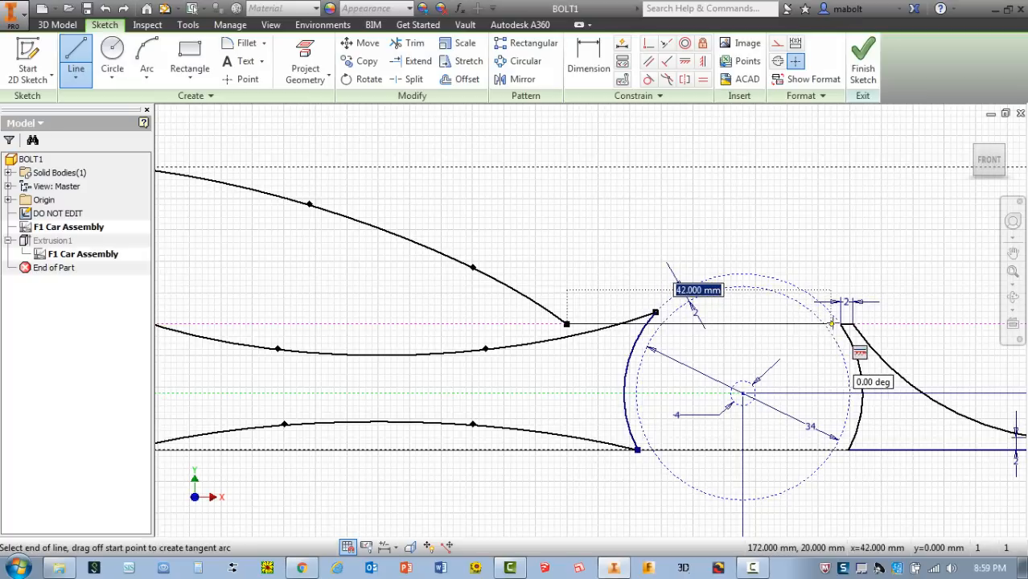
left_click(841, 325)
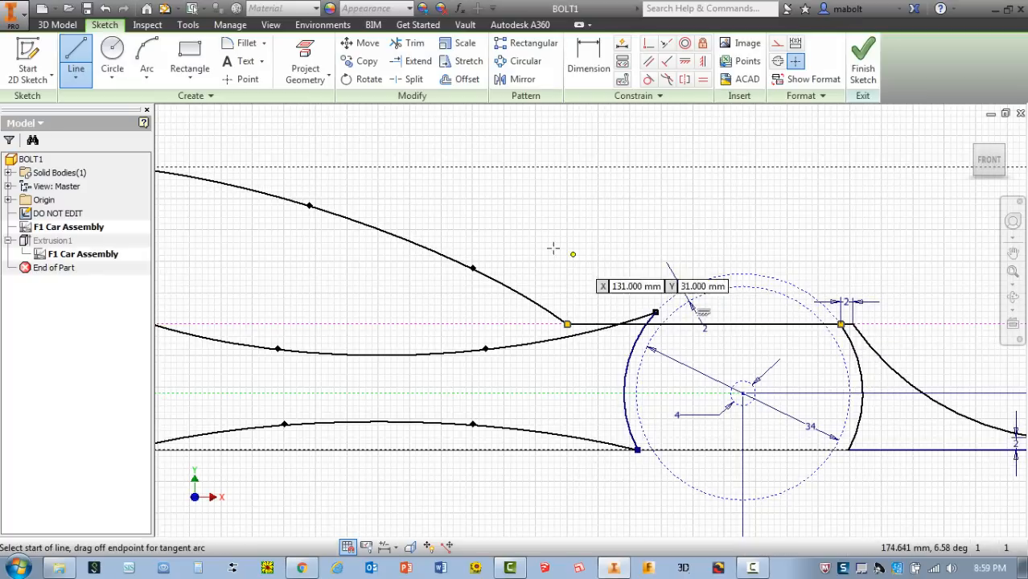
Try a convex three-point arc from the 2 mm tip beside the 158 mm wheel to the body's 2 mm high end, and undo it.
scroll(525, 241, "up", 3)
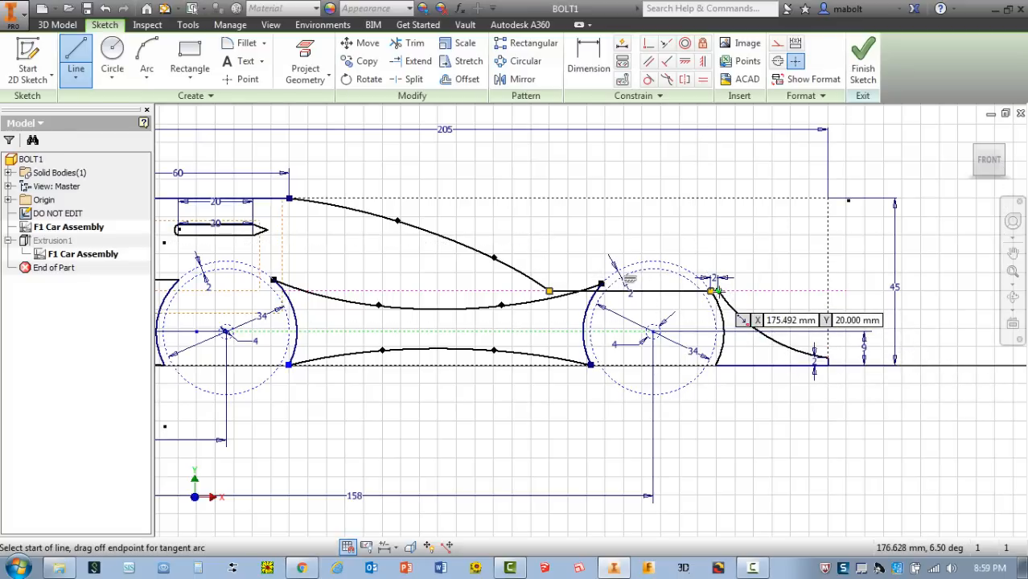
left_click(147, 77)
left_click(136, 109)
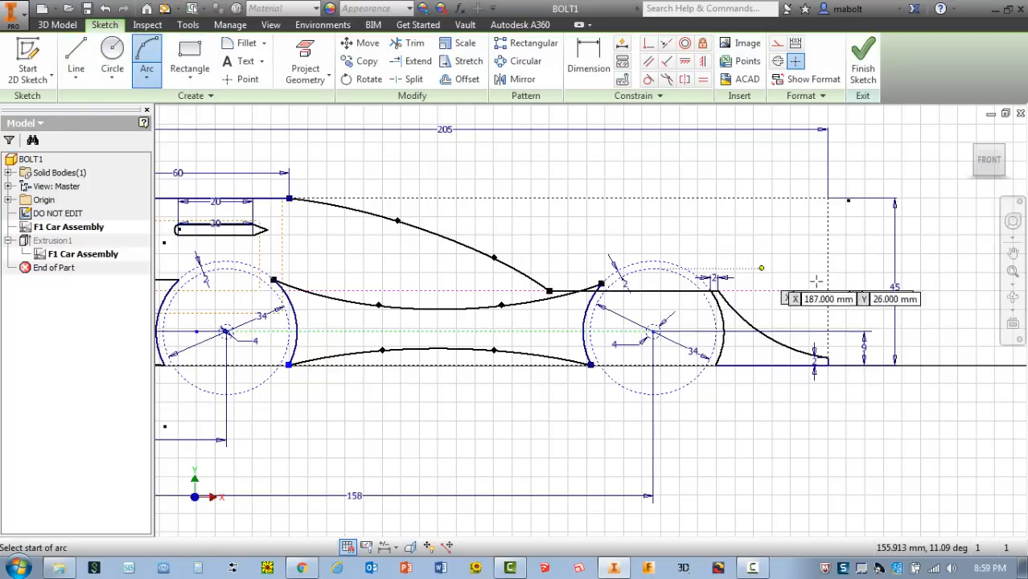
scroll(861, 288, "up", 3)
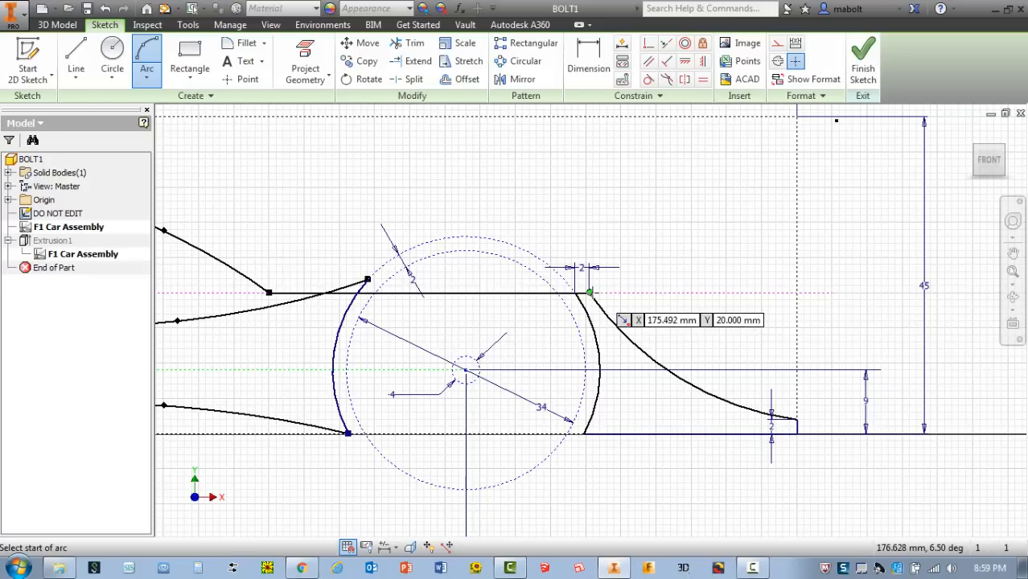
left_click(590, 294)
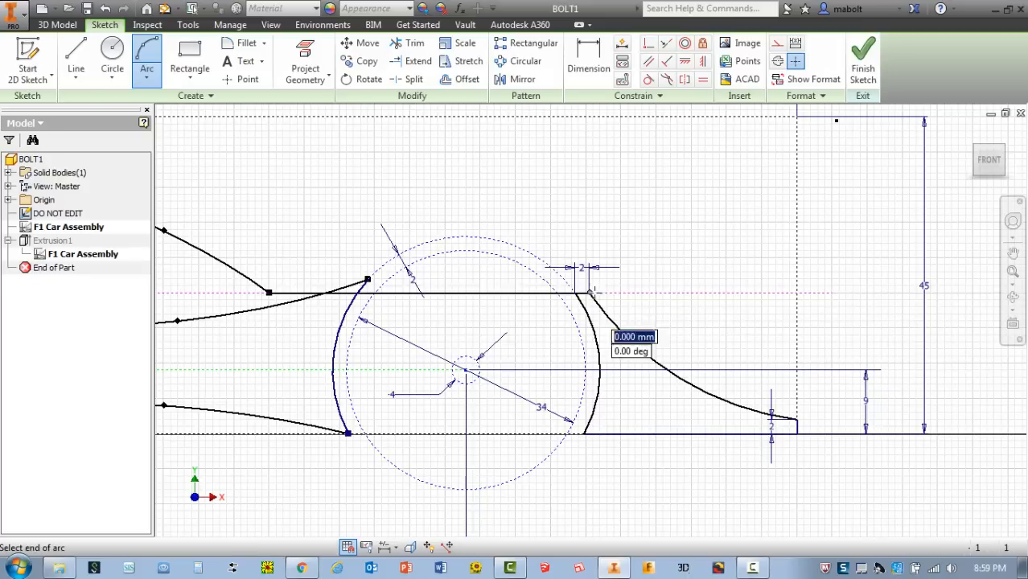
left_click(795, 419)
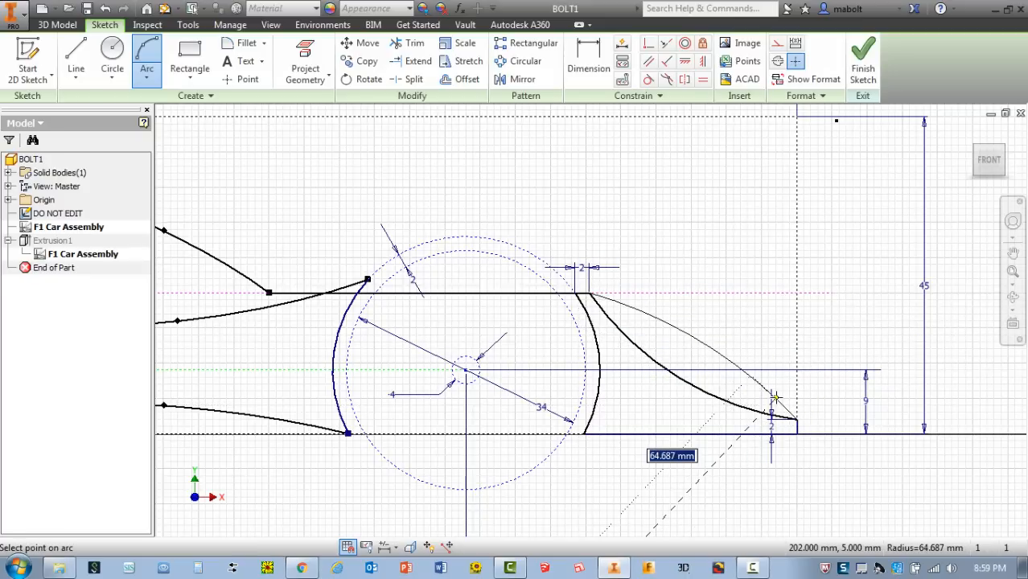
left_click(774, 412)
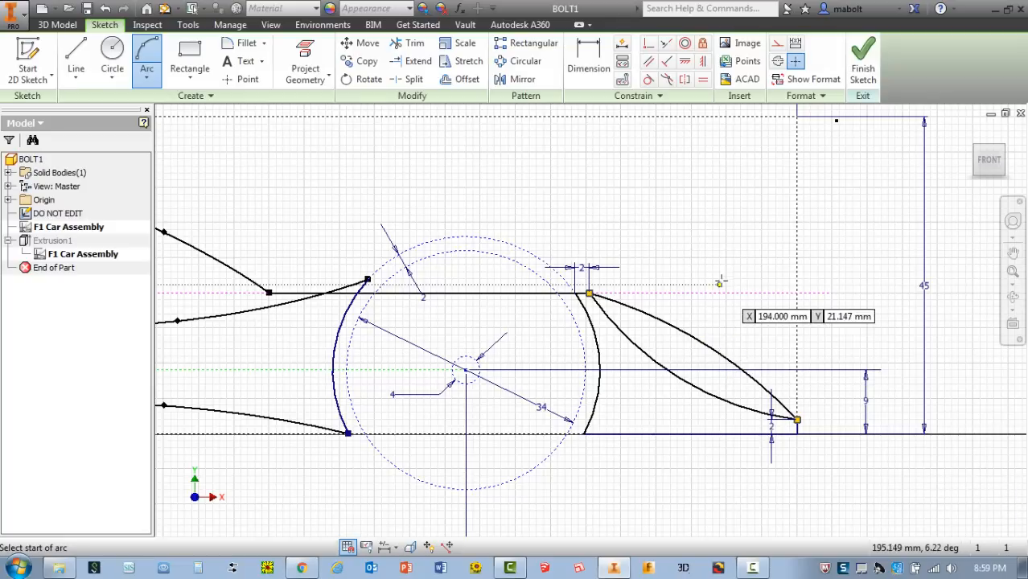
key("ctrl+z")
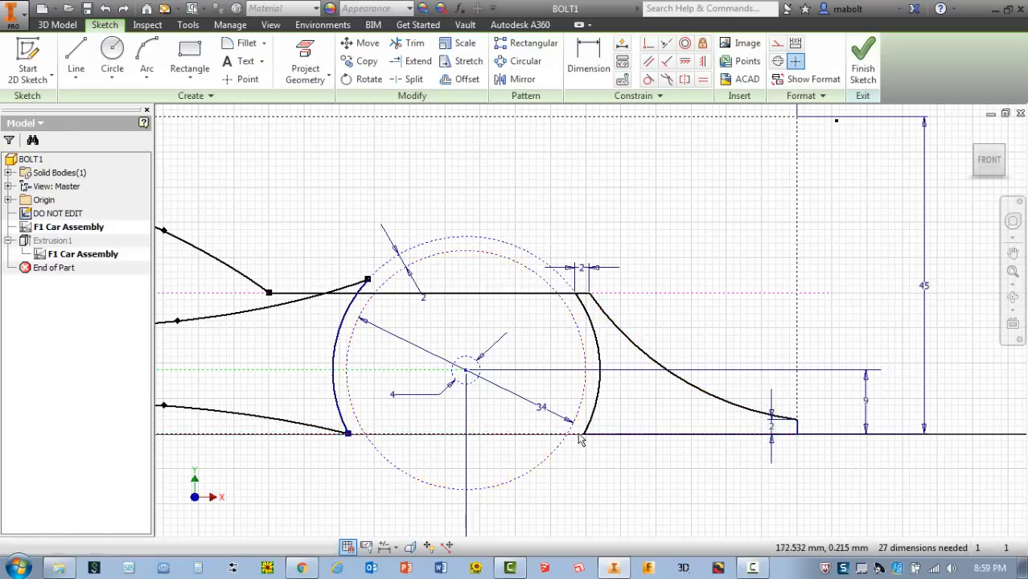
Draw a horizontal line joining the lower ends of the two arcs around the 158 mm wheel.
left_click(75, 57)
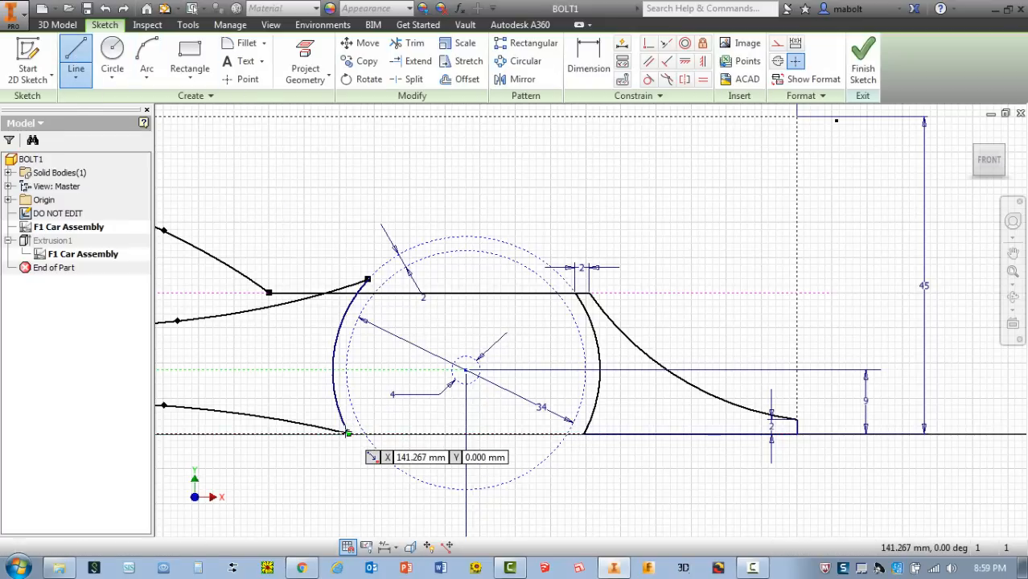
left_click(347, 434)
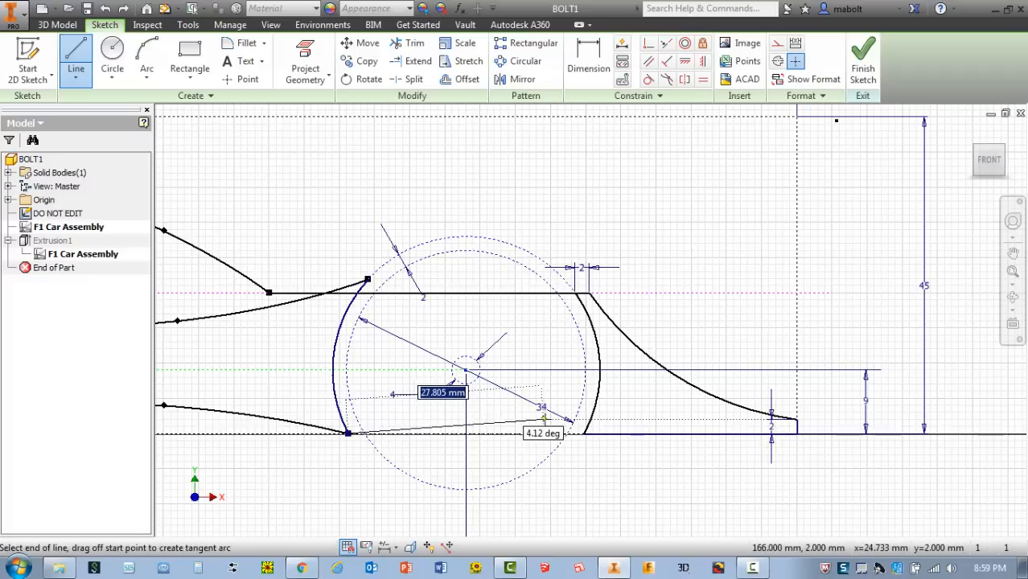
double_click(585, 434)
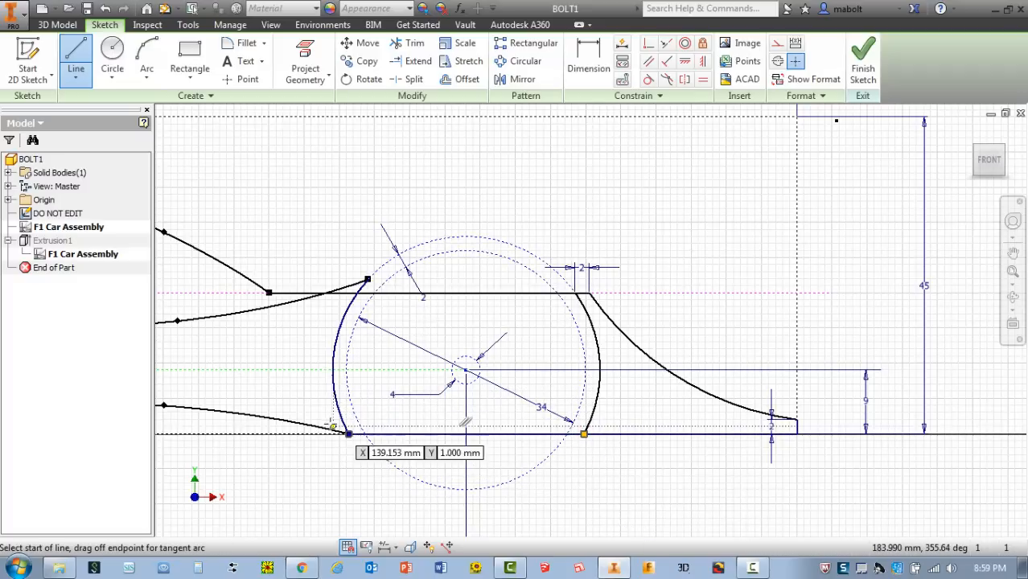
Try a horizontal line along the car's base from the near-side arc's lower end at the 158 mm wheel to the origin.
scroll(497, 335, "up", 4)
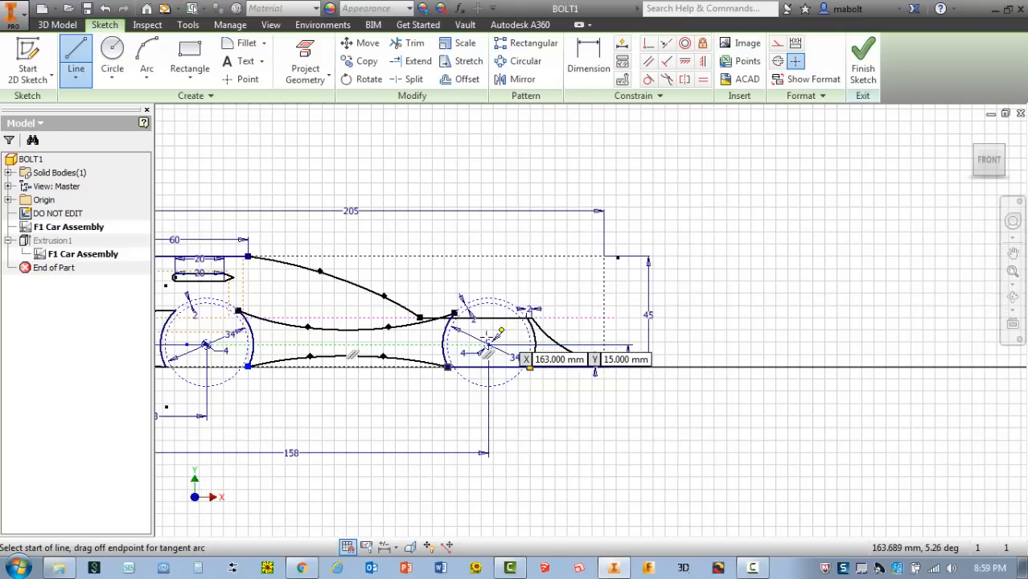
middle_click_drag(323, 348, 506, 336)
scroll(497, 338, "down", 3)
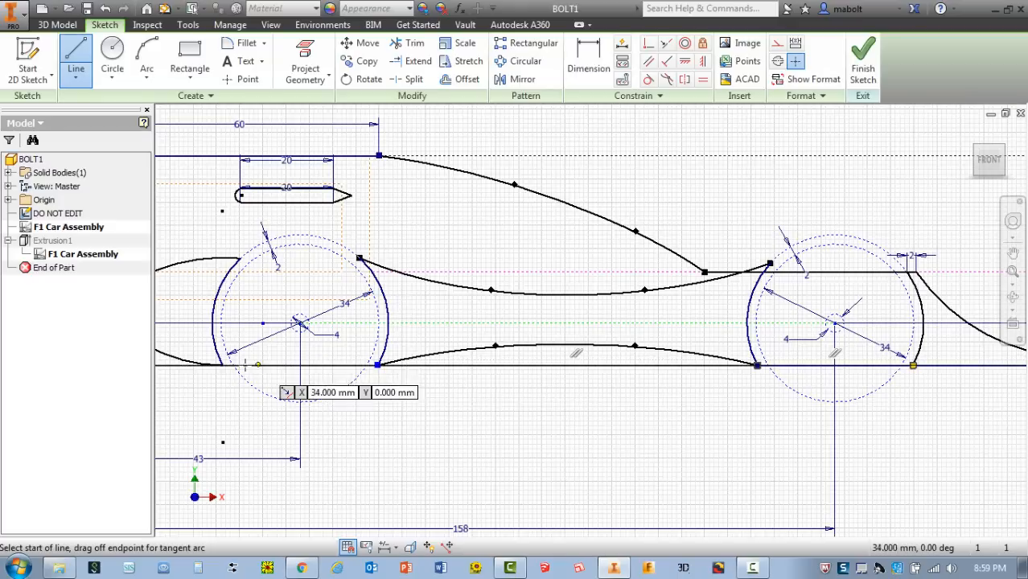
scroll(673, 394, "down", 2)
scroll(672, 394, "up", 4)
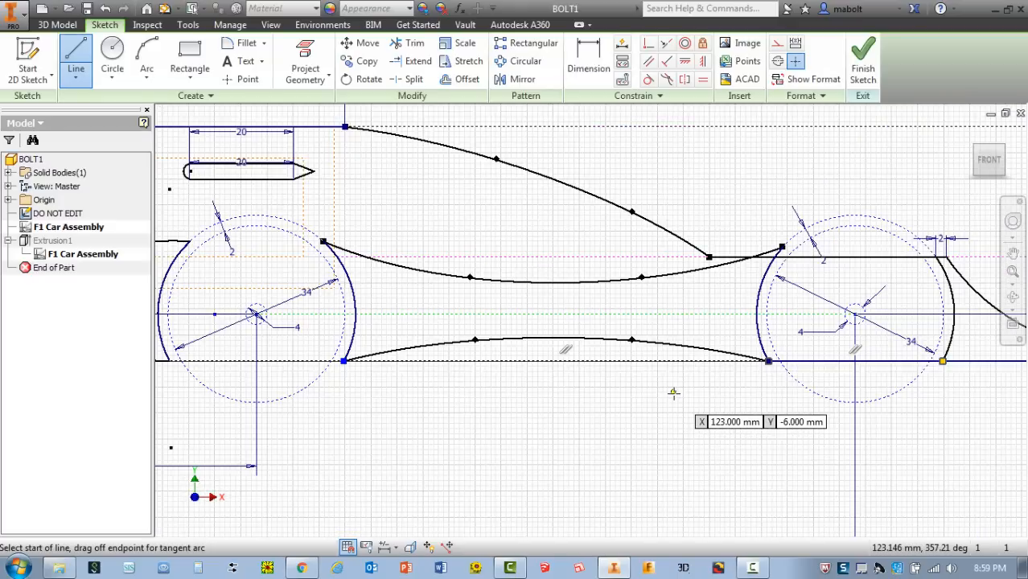
left_click(85, 60)
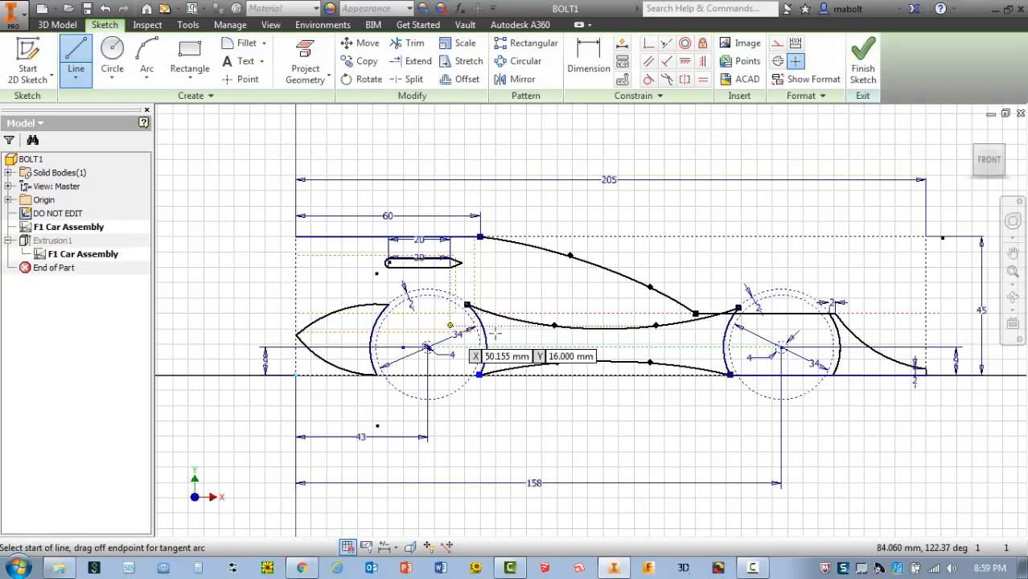
left_click(730, 375)
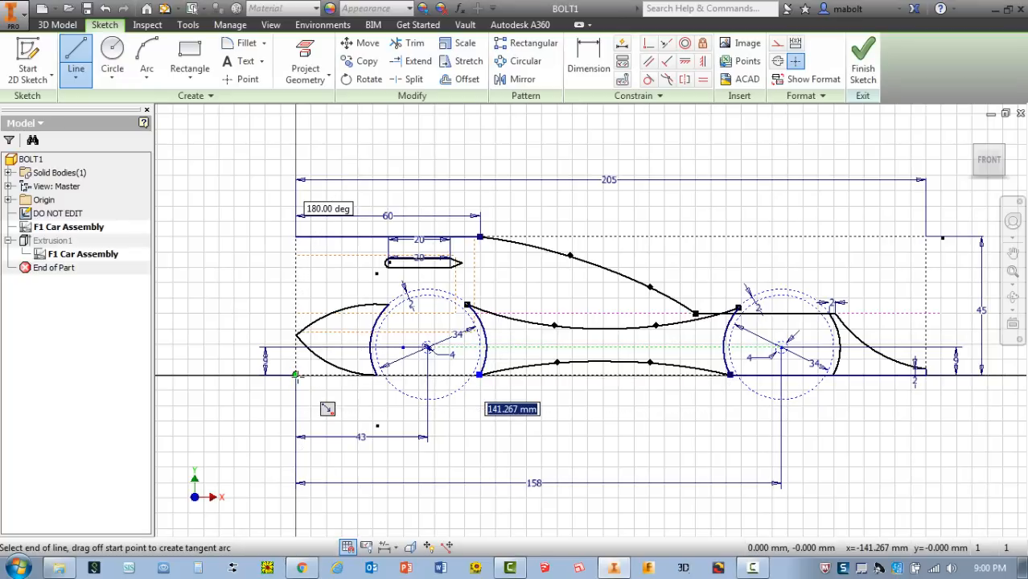
left_click(296, 375)
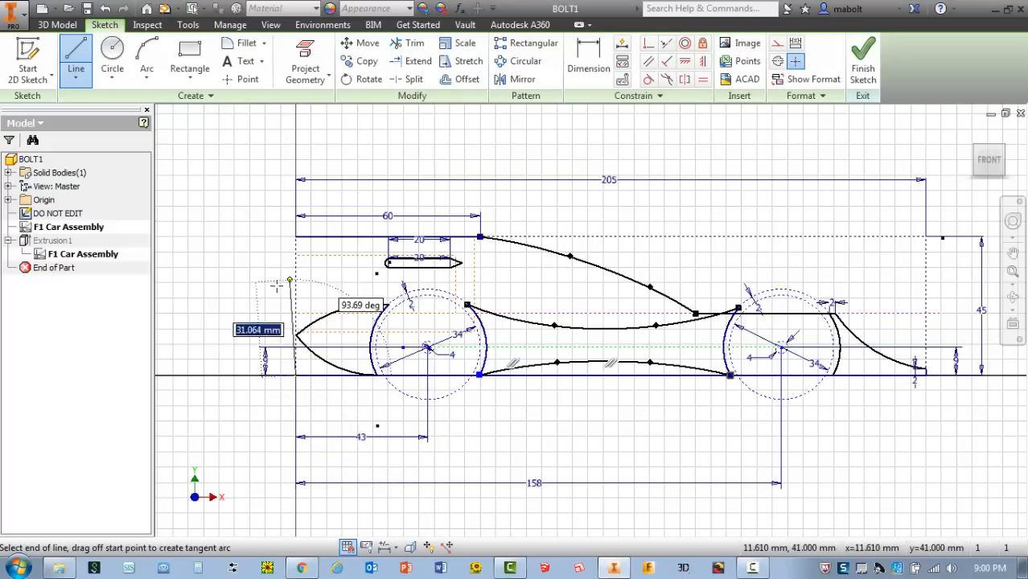
key("Escape")
key("Escape")
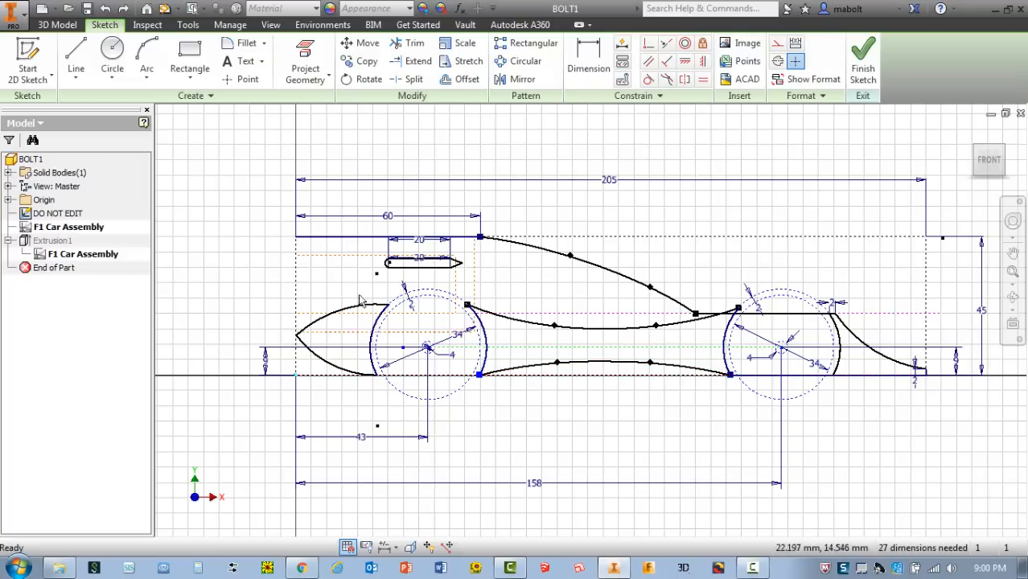
Draw a horizontal line joining the lower ends of the two arcs around the 43 mm wheel.
key("l")
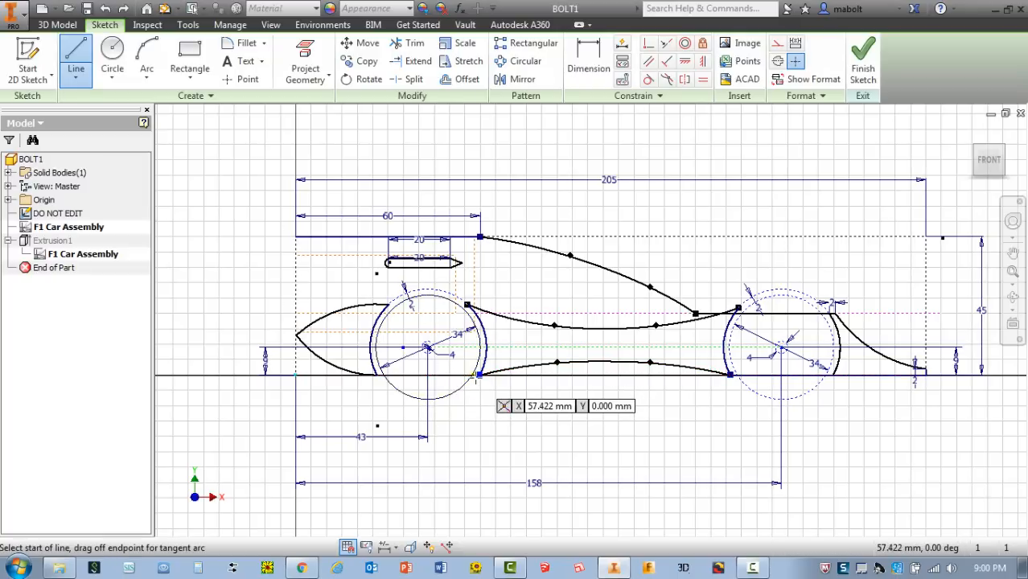
scroll(474, 375, "up", 3)
left_click(481, 371)
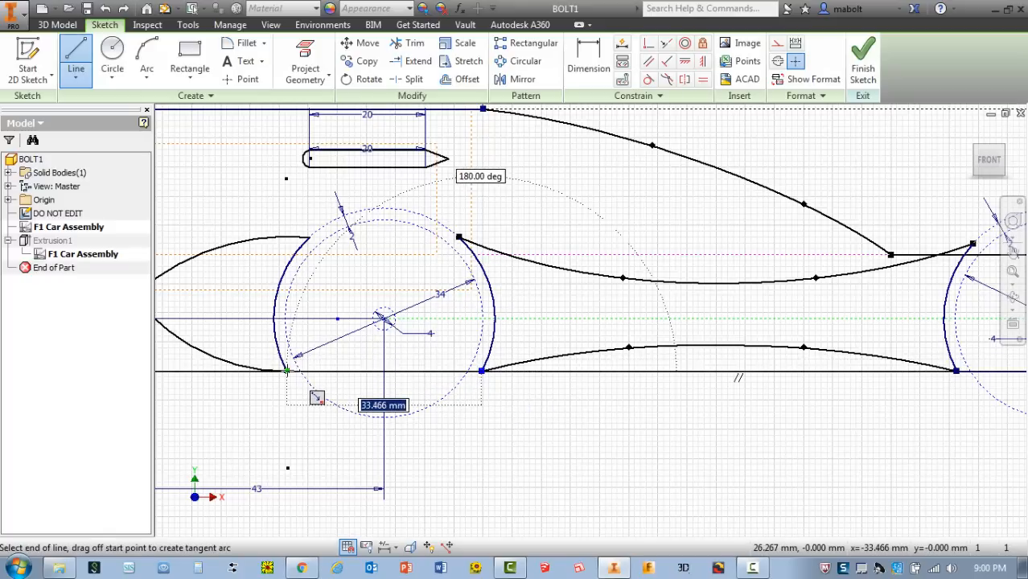
double_click(287, 371)
Draw a vertical line from the free end of the 60 mm top line down to the pointed tip where the two end curves meet.
scroll(575, 418, "down", 3)
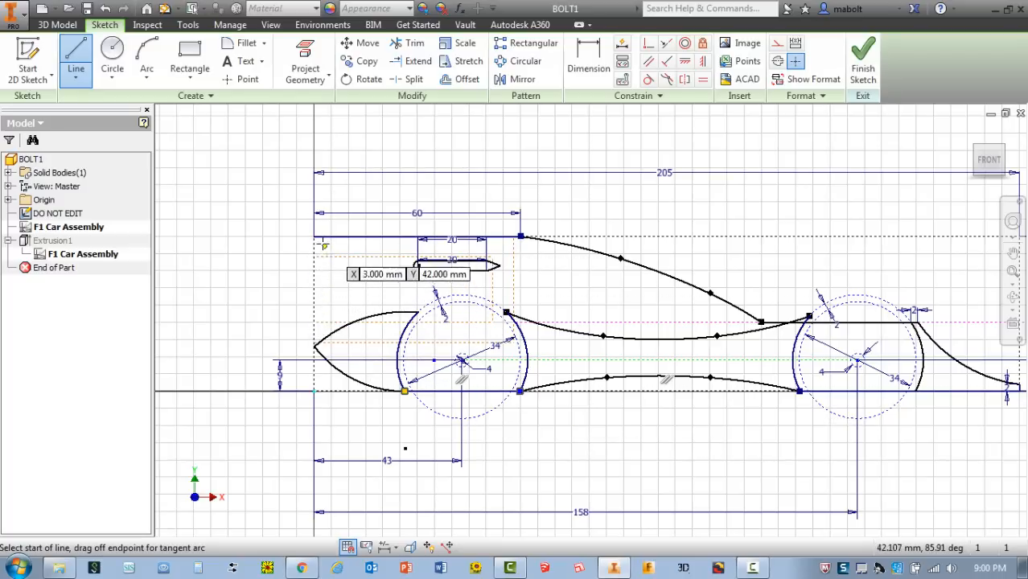
left_click(314, 236)
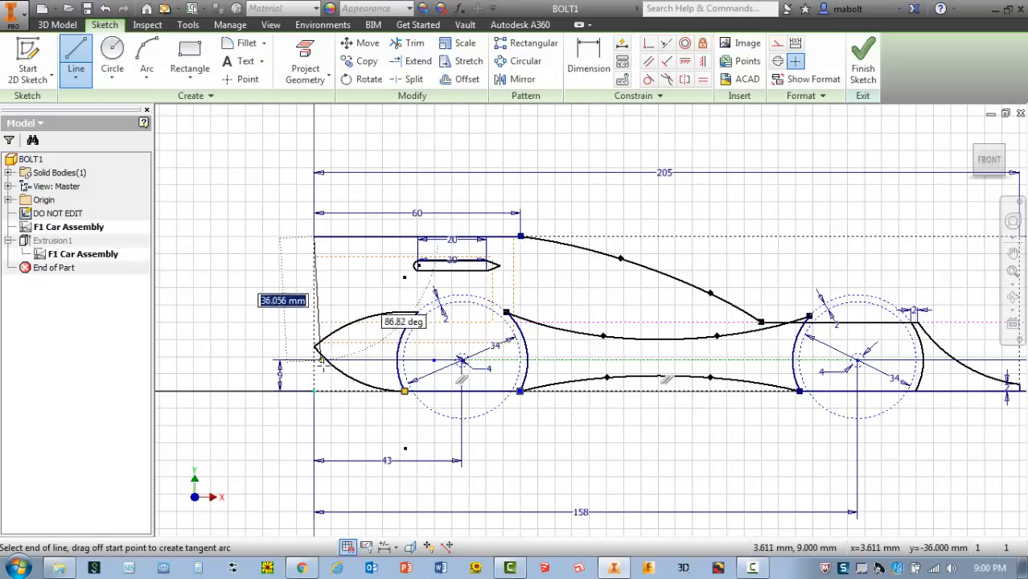
scroll(313, 346, "up", 2)
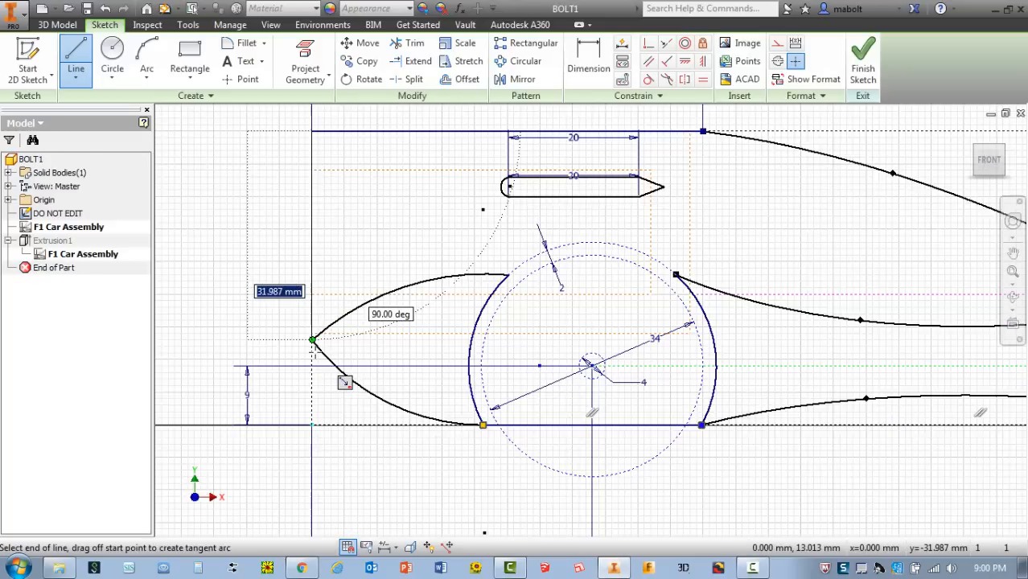
scroll(313, 342, "up", 2)
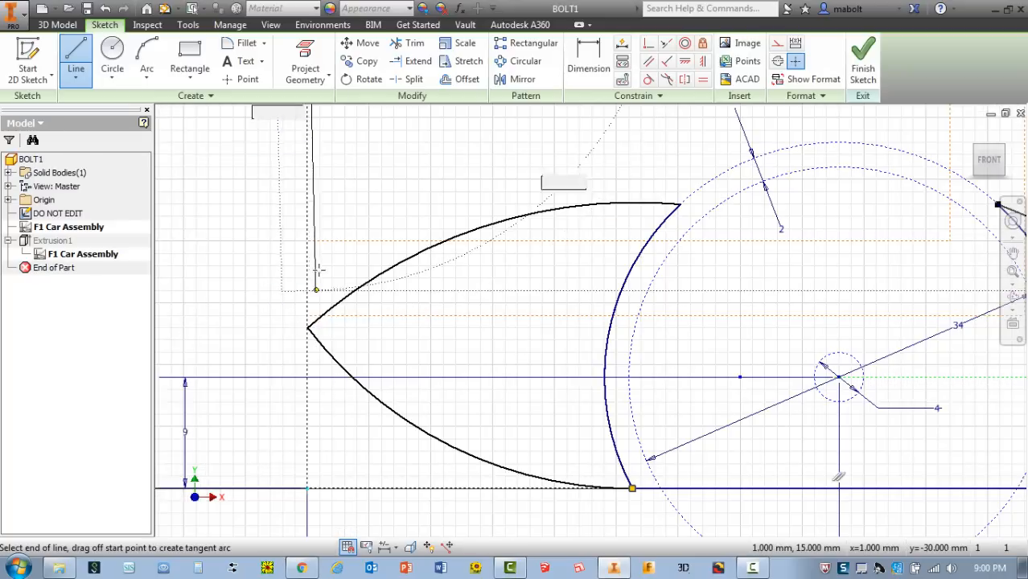
left_click(308, 326)
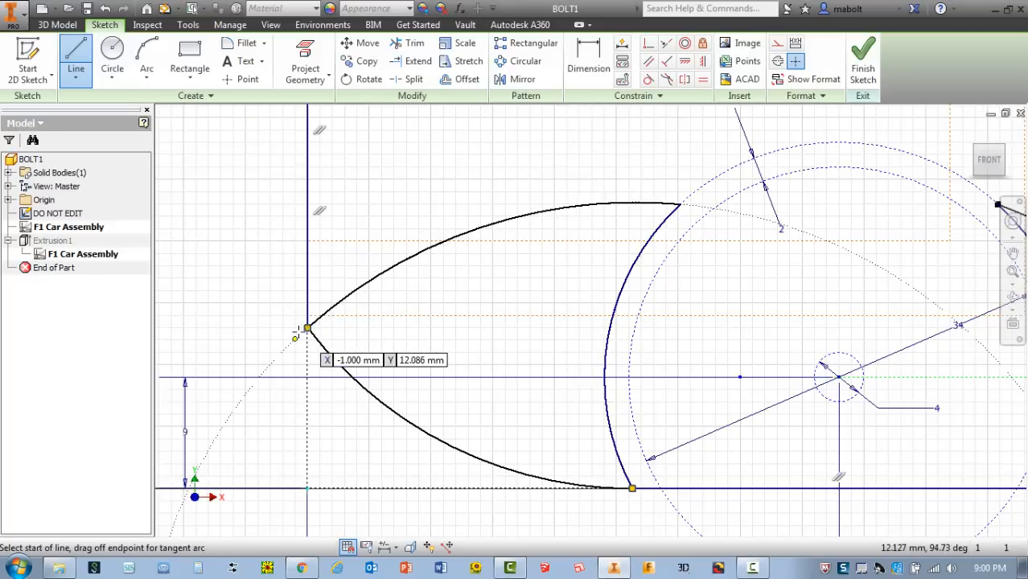
Look over the closed side-profile outline and finish the sketch.
scroll(304, 330, "down", 3)
scroll(302, 332, "down", 2)
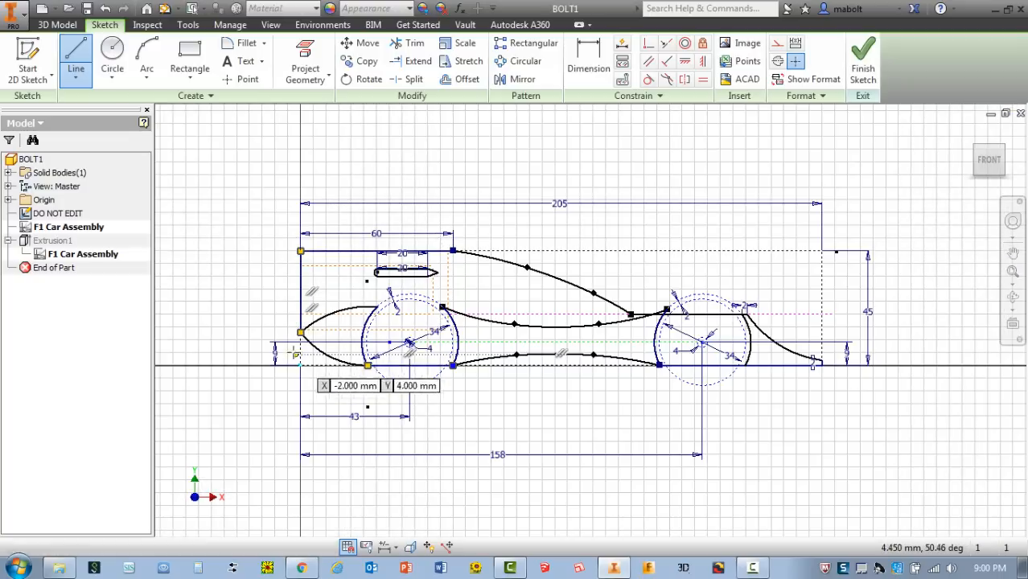
scroll(726, 327, "up", 3)
scroll(672, 354, "down", 2)
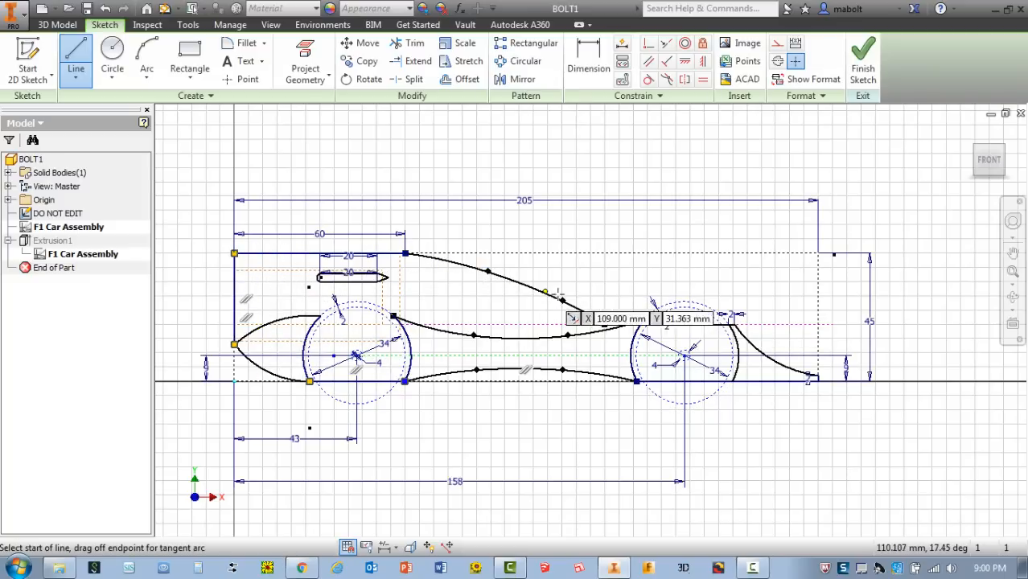
left_click_drag(730, 323, 794, 370)
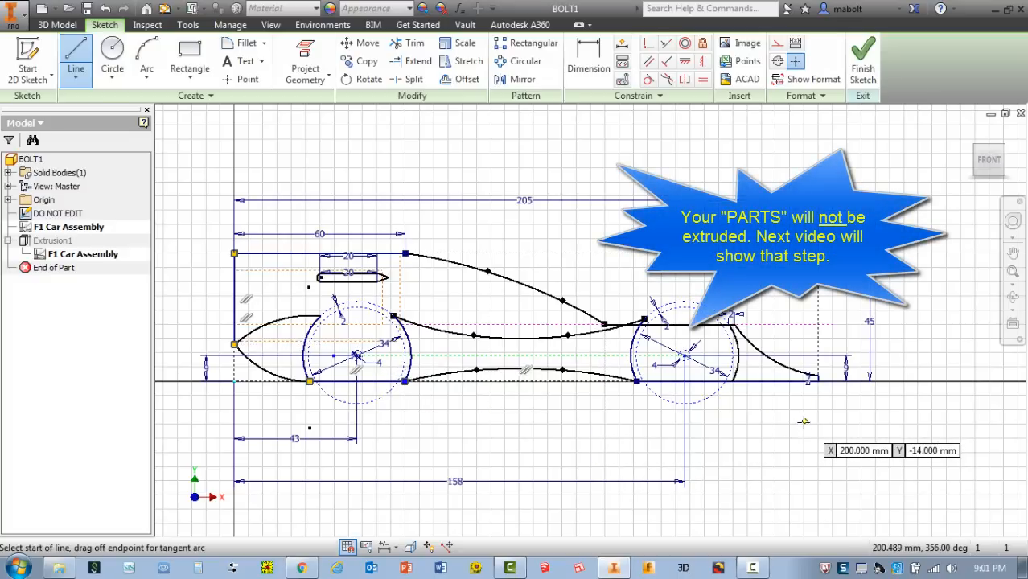
left_click(865, 57)
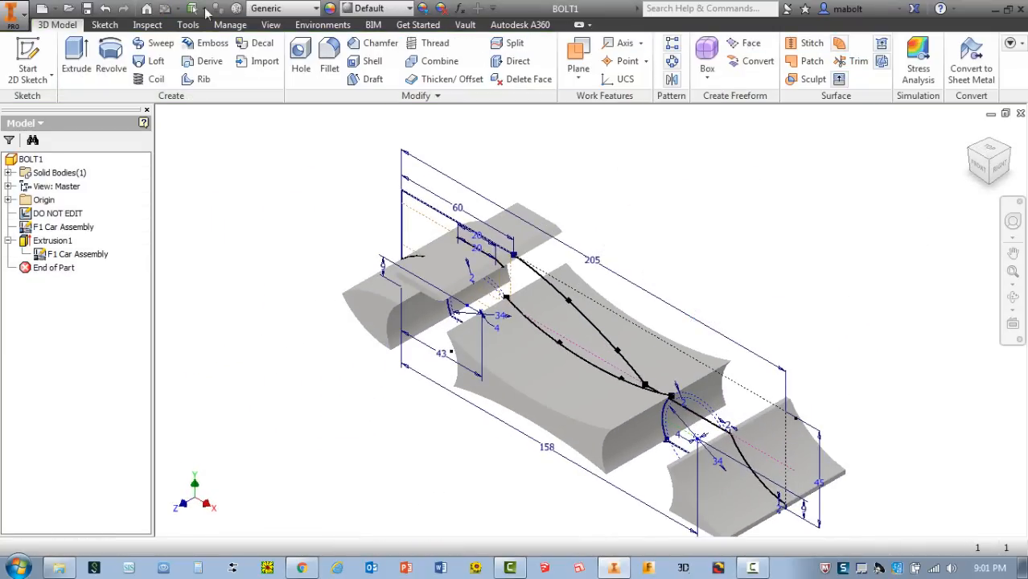
Extrude the central body profile 32 mm symmetrically about the sketch plane and view the solid from the side.
left_click(77, 55)
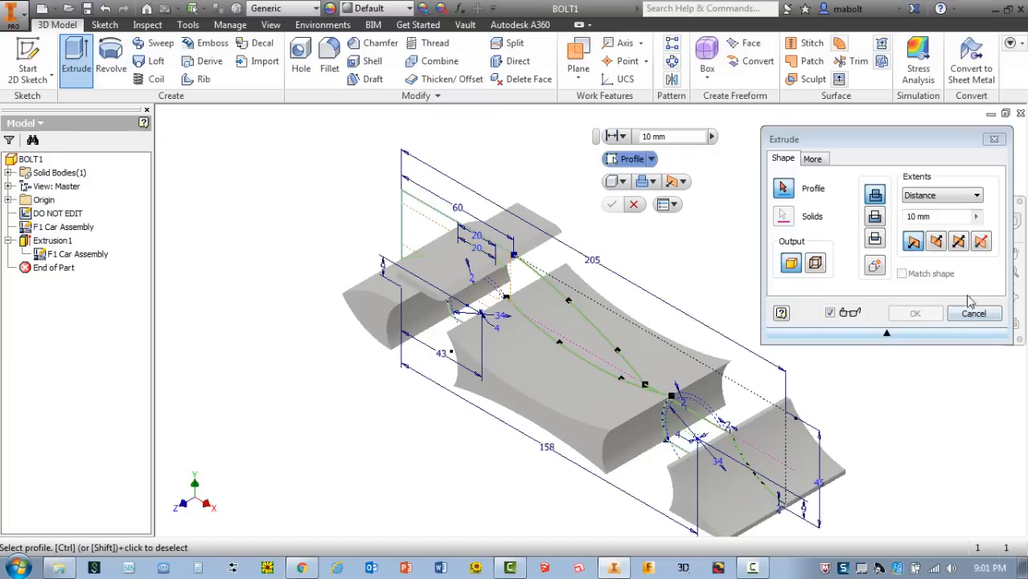
left_click(958, 243)
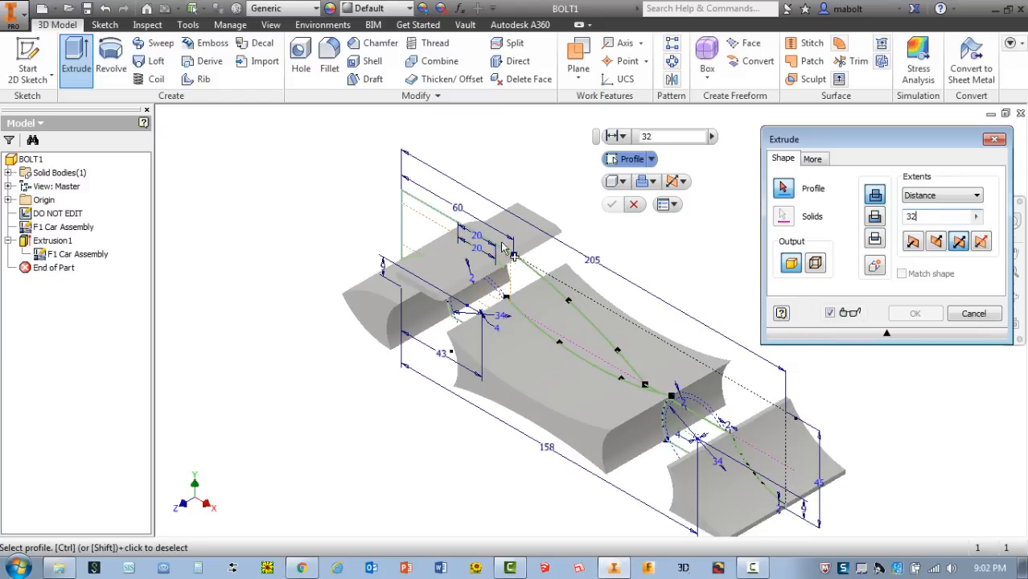
left_click(527, 299)
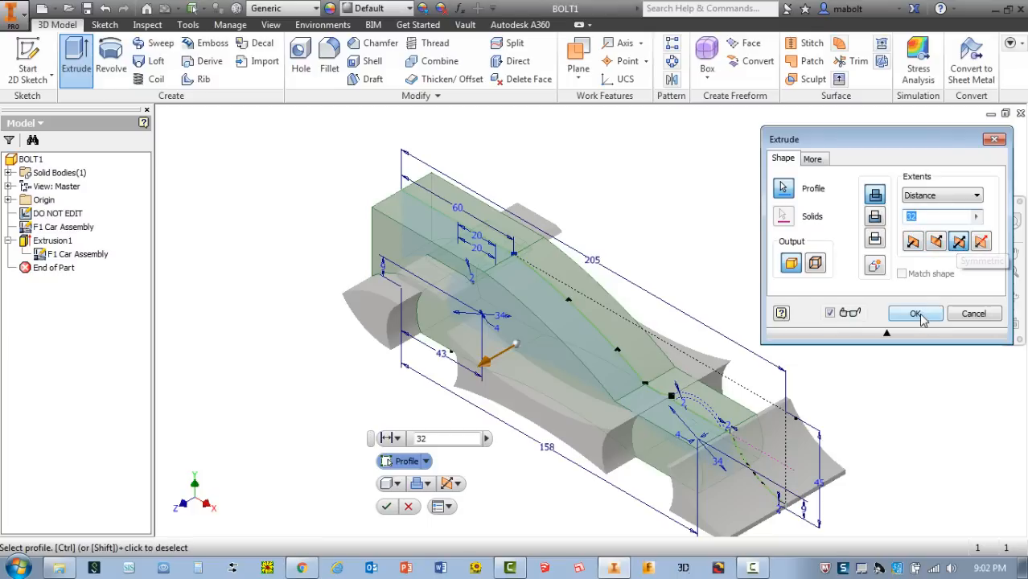
left_click(917, 315)
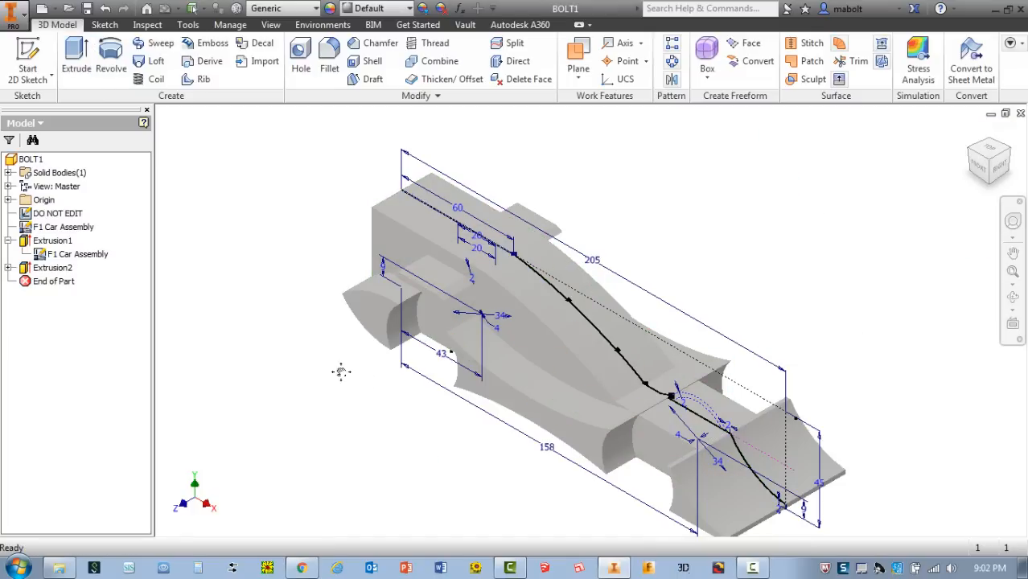
mouse_move(341, 372)
middle_mouse_down()
mouse_move(361, 386)
mouse_move(411, 358)
mouse_move(362, 323)
mouse_move(314, 308)
mouse_move(253, 308)
mouse_move(381, 313)
mouse_move(430, 364)
mouse_move(408, 355)
middle_mouse_up()
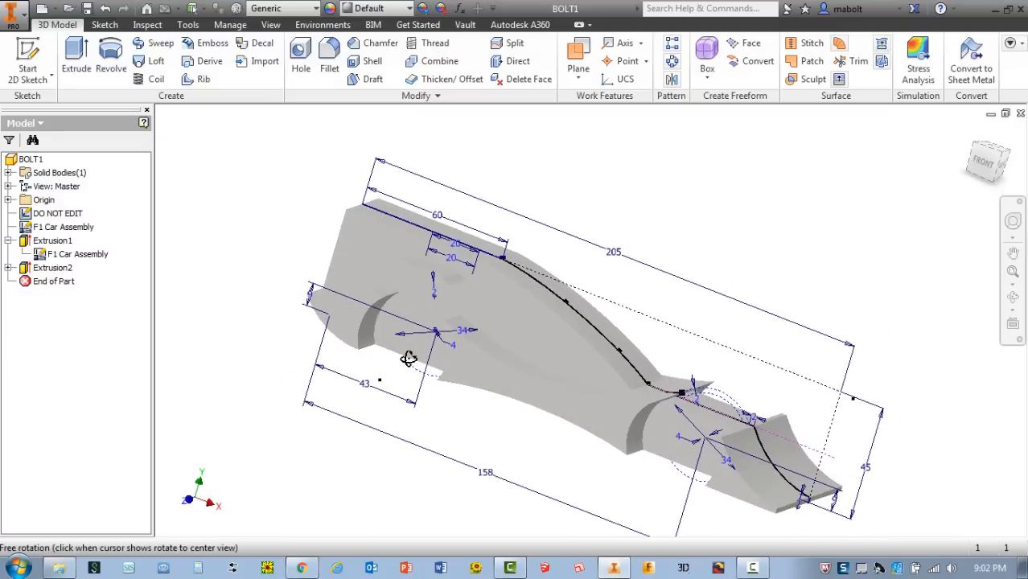